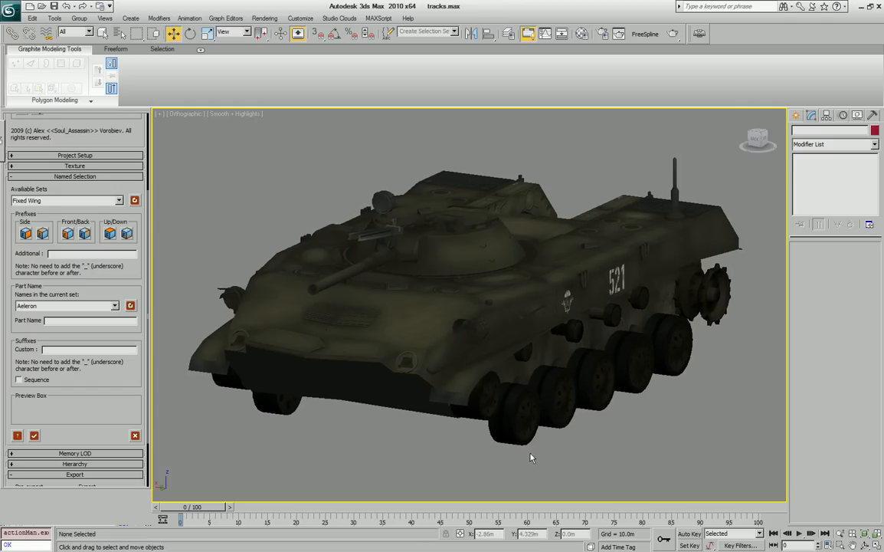
{"action": "middle_click_drag", "start_coordinate": [532, 458], "coordinate": [517, 449], "text": "alt"}
{"action": "left_click_drag", "start_coordinate": [144, 281], "coordinate": [130, 300]}
{"action": "middle_click_drag", "start_coordinate": [441, 401], "coordinate": [458, 384]}
{"action": "left_click_drag", "start_coordinate": [127, 295], "coordinate": [123, 287]}
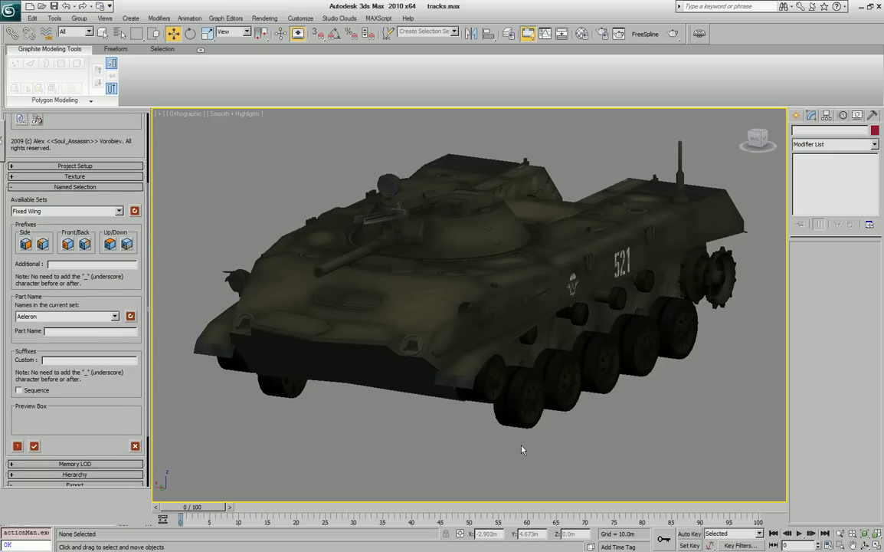
{"action": "mouse_move", "coordinate": [519, 445]}
{"action": "middle_mouse_down"}
{"action": "mouse_move", "coordinate": [512, 441]}
{"action": "mouse_move", "coordinate": [540, 447]}
{"action": "middle_mouse_up"}
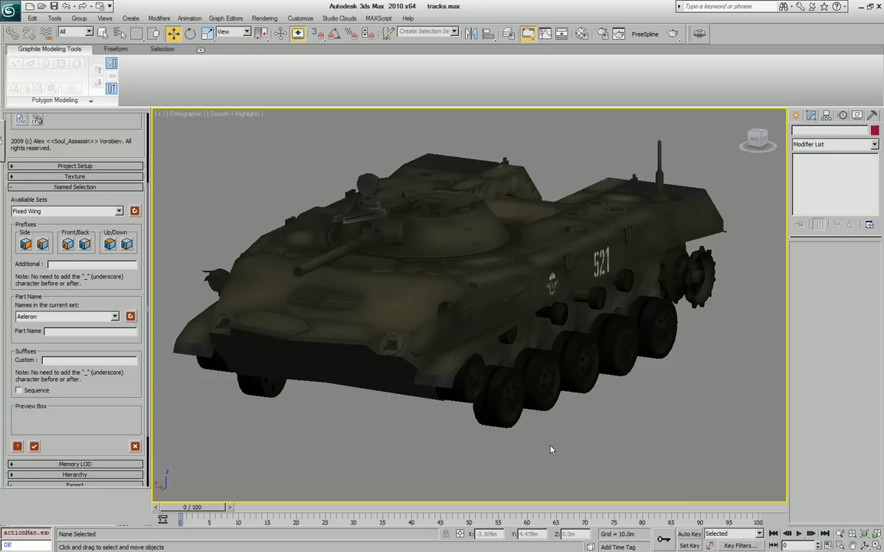
{"action": "left_click", "coordinate": [501, 414]}
{"action": "left_click", "coordinate": [576, 370]}
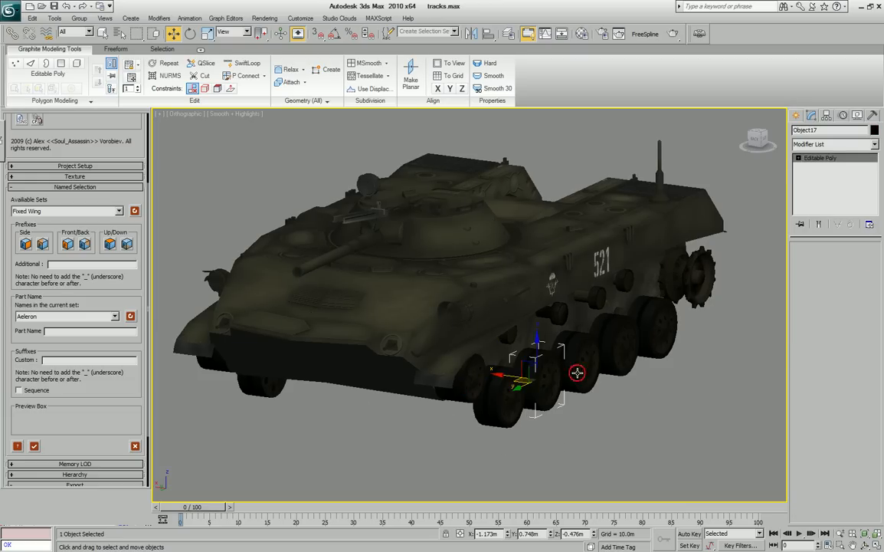
{"action": "left_click", "coordinate": [693, 443]}
{"action": "scroll", "coordinate": [115, 360], "scroll_direction": "down", "scroll_amount": 2}
{"action": "scroll", "coordinate": [128, 367], "scroll_direction": "up", "scroll_amount": 2}
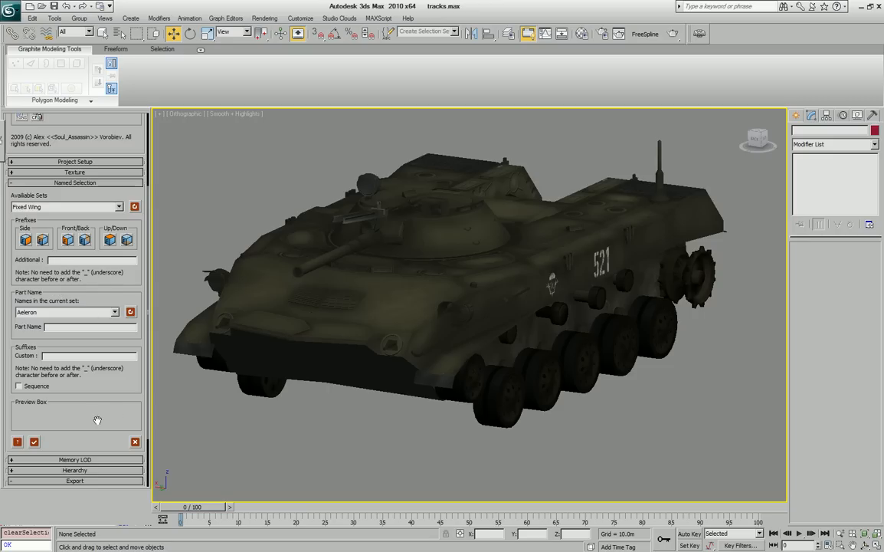
- Open the Selection Name Set Generator from the additional tools and place its window beside the vehicle's turret
{"action": "left_click_drag", "start_coordinate": [121, 403], "coordinate": [101, 414]}
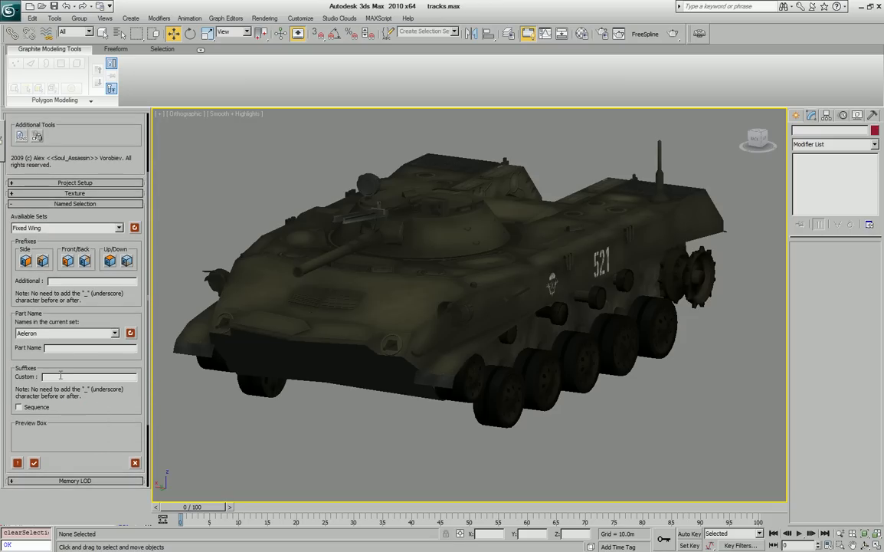
{"action": "left_click", "coordinate": [19, 139]}
{"action": "left_click_drag", "start_coordinate": [431, 148], "coordinate": [342, 172]}
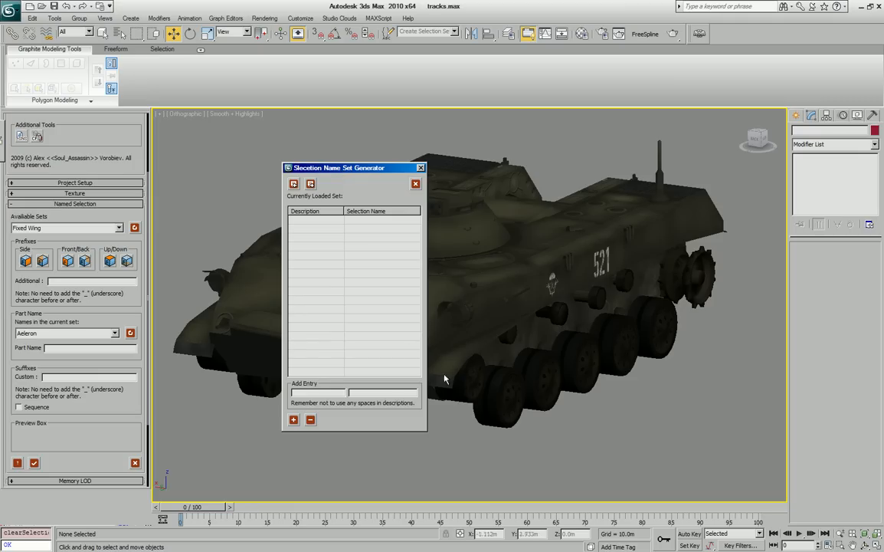
{"action": "left_click_drag", "start_coordinate": [334, 169], "coordinate": [751, 237]}
{"action": "mouse_move", "coordinate": [469, 336]}
{"action": "middle_mouse_down"}
{"action": "mouse_move", "coordinate": [453, 345]}
{"action": "mouse_move", "coordinate": [455, 327]}
{"action": "middle_mouse_up"}
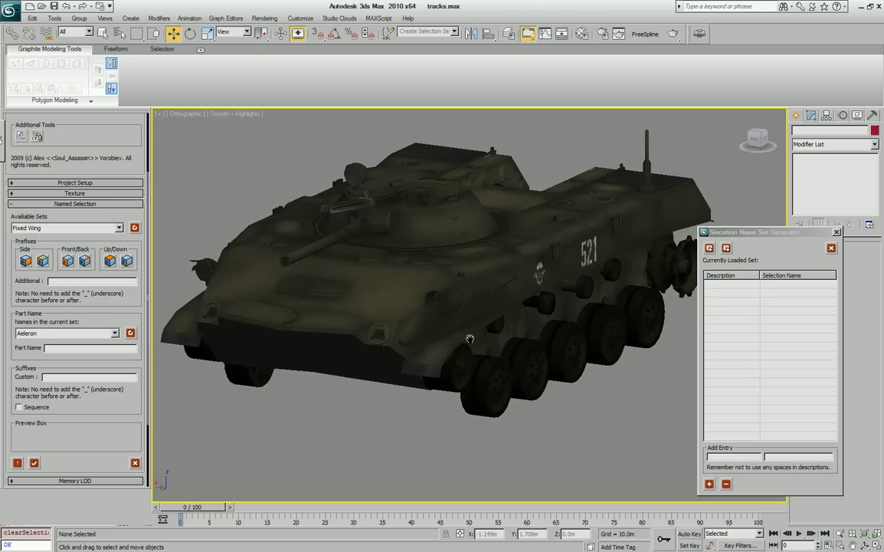
{"action": "left_click", "coordinate": [747, 234]}
{"action": "left_click_drag", "start_coordinate": [748, 235], "coordinate": [639, 221]}
- Add an entry with the description Turret and the selection name tur to the new name set
{"action": "left_click", "coordinate": [613, 441]}
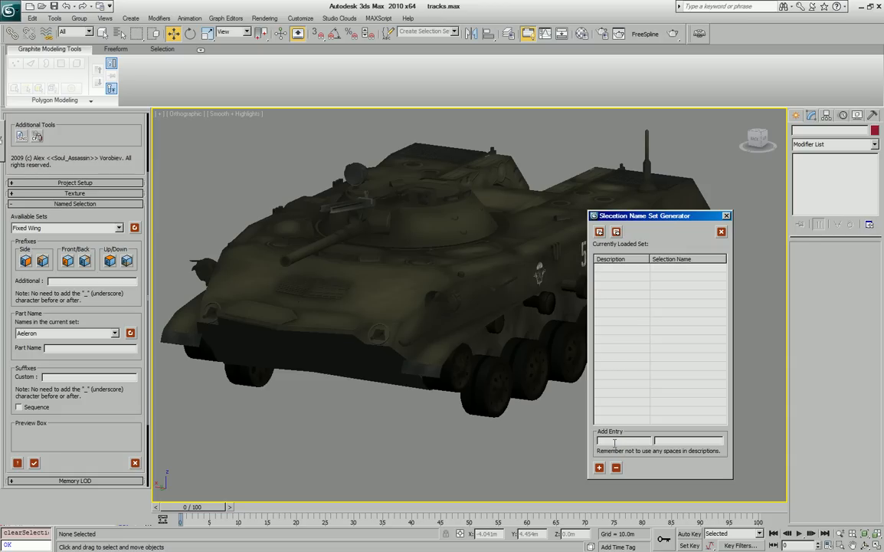
{"action": "type", "text": "Turret"}
{"action": "left_click", "coordinate": [681, 441]}
{"action": "left_click", "coordinate": [598, 468]}
- Add an entry with the description Gun and the selection name gun to the name set
{"action": "left_click", "coordinate": [622, 442]}
{"action": "left_click_drag", "start_coordinate": [621, 442], "coordinate": [574, 451]}
{"action": "type", "text": "Gun"}
{"action": "key", "text": "Tab"}
{"action": "type", "text": "gun"}
{"action": "left_click", "coordinate": [599, 468]}
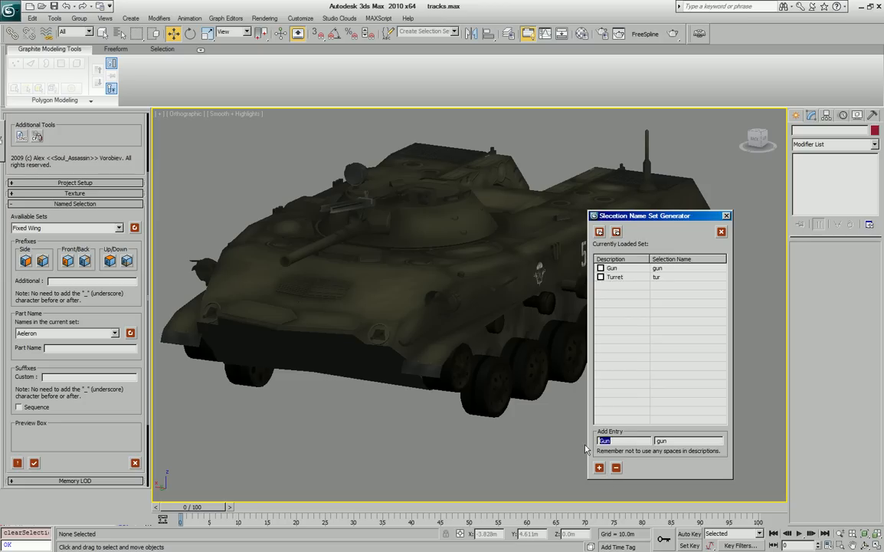
- Add an entry with the description Wheel and the selection name wheel to the name set
{"action": "type", "text": "wheel"}
{"action": "key", "text": "Tab"}
{"action": "left_click", "coordinate": [600, 440]}
{"action": "key", "text": "BackSpace"}
{"action": "type", "text": "W"}
{"action": "key", "text": "Tab"}
{"action": "type", "text": "w"}
{"action": "left_click_drag", "start_coordinate": [627, 442], "coordinate": [598, 441]}
{"action": "left_click_drag", "start_coordinate": [657, 440], "coordinate": [682, 440]}
{"action": "left_click_drag", "start_coordinate": [636, 442], "coordinate": [563, 446]}
{"action": "left_click", "coordinate": [114, 333]}
{"action": "left_click", "coordinate": [113, 279]}
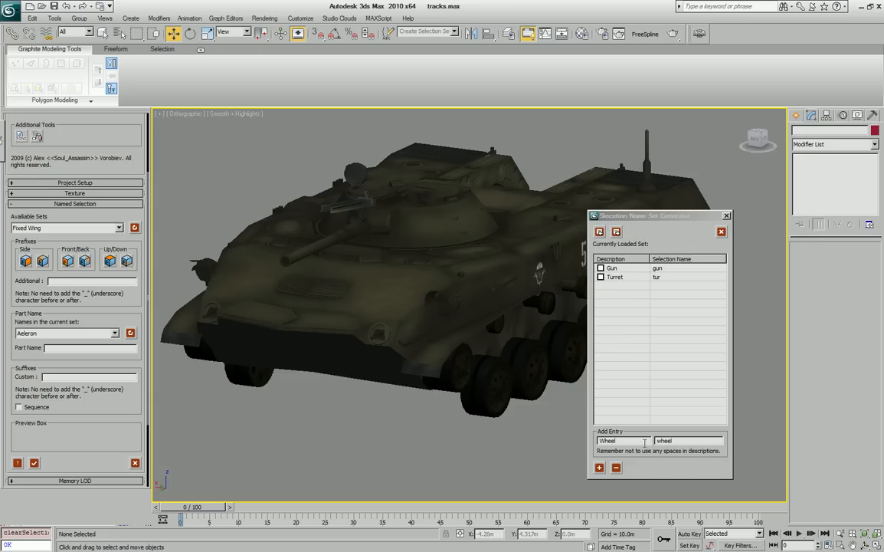
{"action": "left_click_drag", "start_coordinate": [622, 441], "coordinate": [589, 443]}
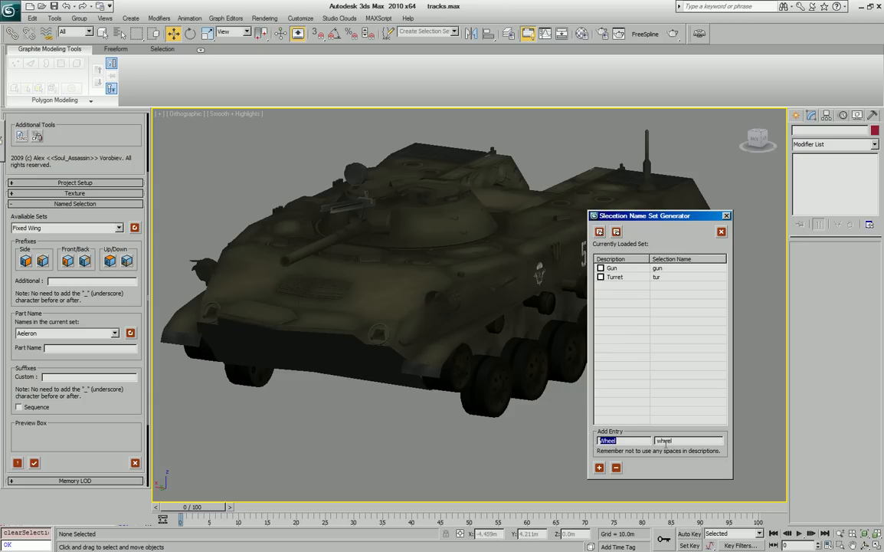
{"action": "left_click", "coordinate": [599, 467]}
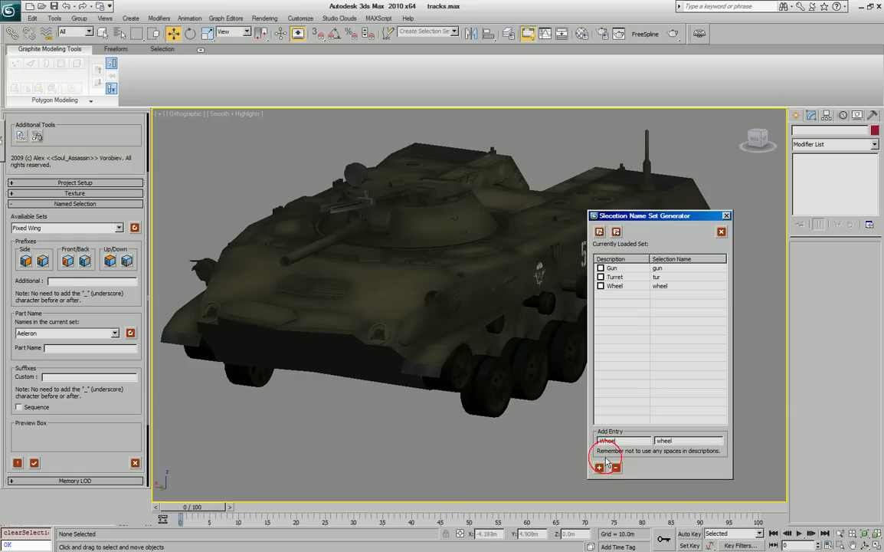
- Add an entry with the description Track-Rollers and the selection name roll to the name set
{"action": "left_click_drag", "start_coordinate": [624, 442], "coordinate": [575, 441]}
{"action": "type", "text": "T"}
{"action": "left_click", "coordinate": [680, 442]}
{"action": "double_click", "coordinate": [680, 442]}
{"action": "type", "text": "roll"}
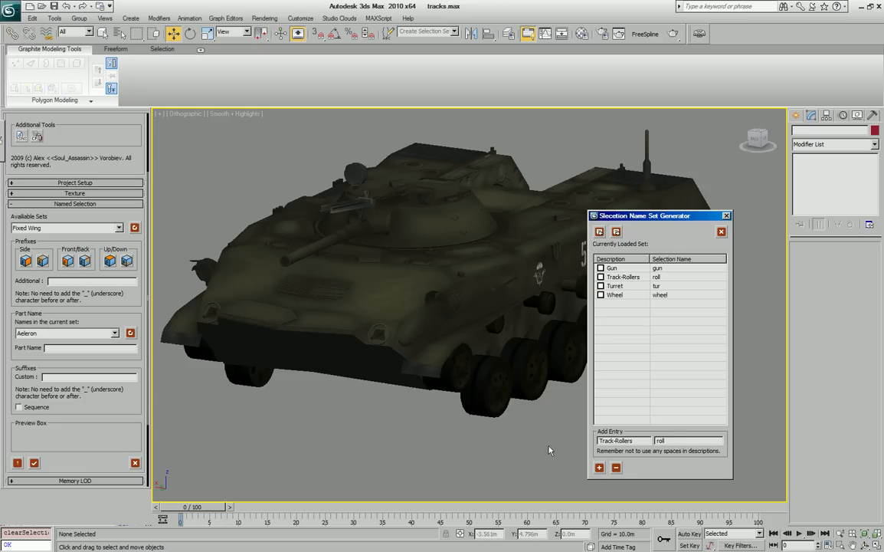
- Add an entry with the description Mg and the selection name mg to the name set
{"action": "middle_click_drag", "start_coordinate": [462, 425], "coordinate": [427, 395], "text": "alt"}
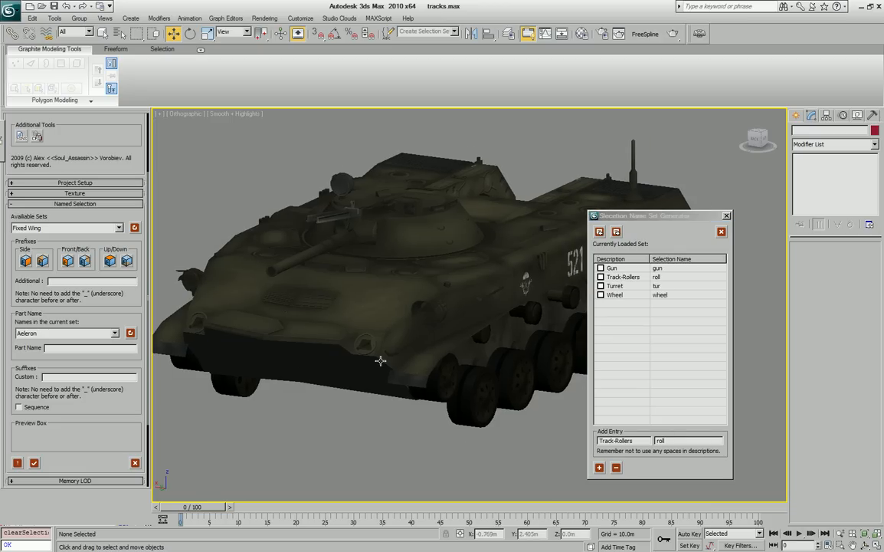
{"action": "left_click", "coordinate": [571, 440]}
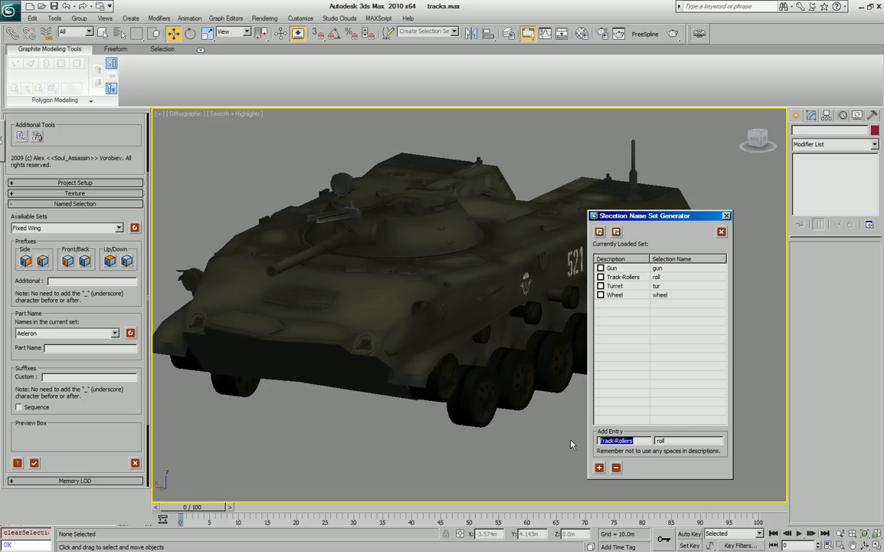
{"action": "type", "text": "mg"}
{"action": "key", "text": "Home"}
{"action": "type", "text": "M"}
{"action": "double_click", "coordinate": [655, 440]}
{"action": "type", "text": "mg"}
{"action": "left_click", "coordinate": [599, 468]}
- Add an entry with the description Driver-Hatch and the selection name hatch_dr to the name set
{"action": "middle_click_drag", "start_coordinate": [375, 405], "coordinate": [395, 430], "text": "alt"}
{"action": "middle_click_drag", "start_coordinate": [405, 230], "coordinate": [398, 312]}
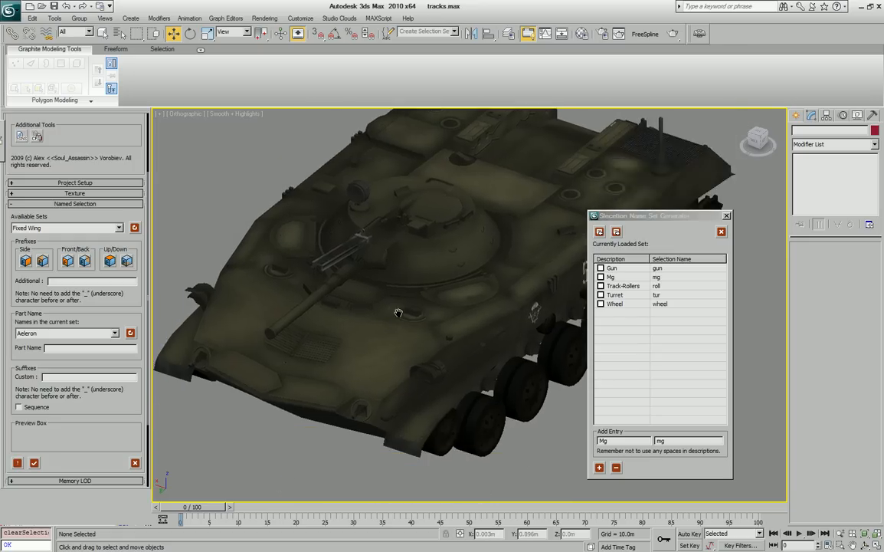
{"action": "scroll", "coordinate": [400, 311], "scroll_direction": "down", "scroll_amount": 2}
{"action": "left_click_drag", "start_coordinate": [628, 439], "coordinate": [539, 435]}
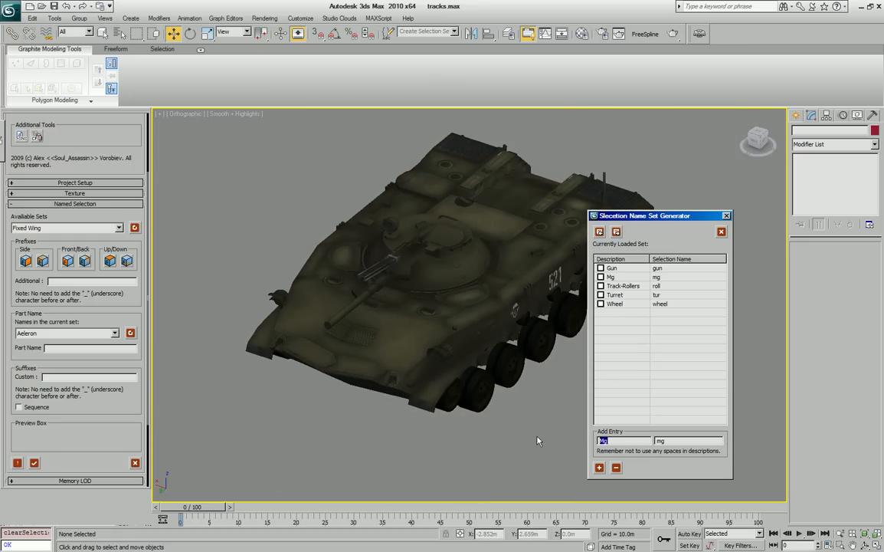
{"action": "type", "text": "Driver-Hatch"}
{"action": "left_click", "coordinate": [616, 441]}
{"action": "double_click", "coordinate": [616, 441]}
{"action": "key", "text": "Tab"}
{"action": "key", "text": "Return"}
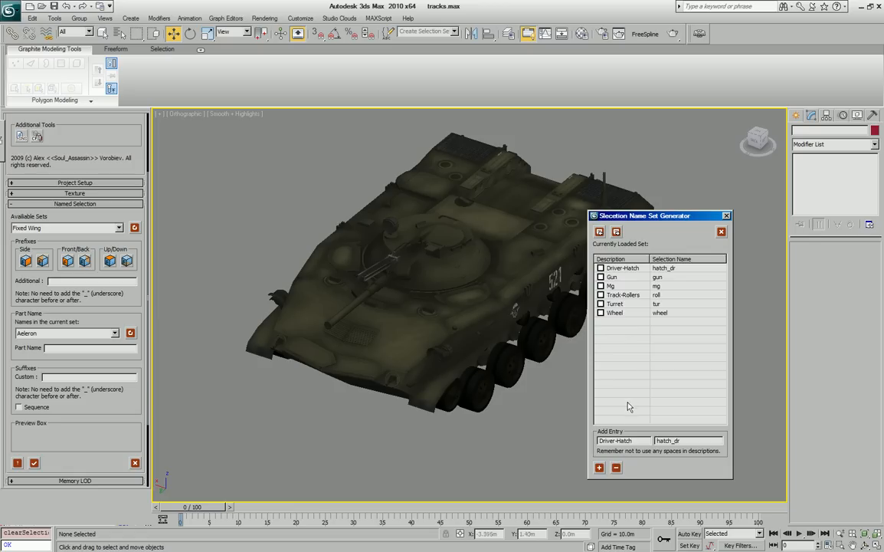
- Add an entry with the description Gunner-Hatch and the selection name hatch_gnr to the name set
{"action": "left_click_drag", "start_coordinate": [613, 441], "coordinate": [598, 441]}
{"action": "key", "text": "BackSpace"}
{"action": "type", "text": "Gunne"}
{"action": "left_click", "coordinate": [599, 467]}
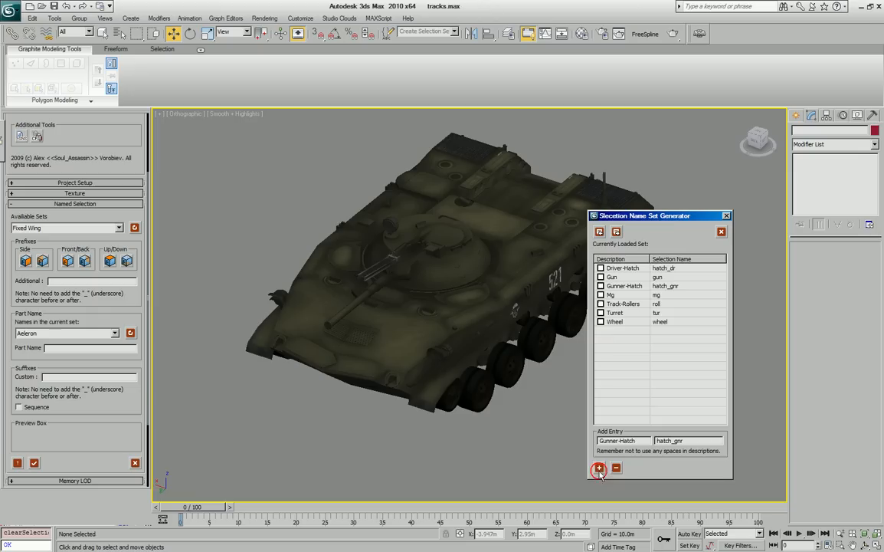
- Save the selection name set as AFV.ajv in the NameSets folder
{"action": "mouse_move", "coordinate": [444, 325]}
{"action": "middle_mouse_down", "text": "alt"}
{"action": "mouse_move", "coordinate": [419, 378]}
{"action": "mouse_move", "coordinate": [436, 452]}
{"action": "mouse_move", "coordinate": [486, 426]}
{"action": "mouse_move", "coordinate": [347, 446]}
{"action": "mouse_move", "coordinate": [442, 410]}
{"action": "mouse_move", "coordinate": [506, 364]}
{"action": "mouse_move", "coordinate": [556, 358]}
{"action": "mouse_move", "coordinate": [473, 405]}
{"action": "mouse_move", "coordinate": [438, 404]}
{"action": "mouse_move", "coordinate": [500, 401]}
{"action": "mouse_move", "coordinate": [431, 405]}
{"action": "mouse_move", "coordinate": [411, 388]}
{"action": "middle_mouse_up", "text": "alt"}
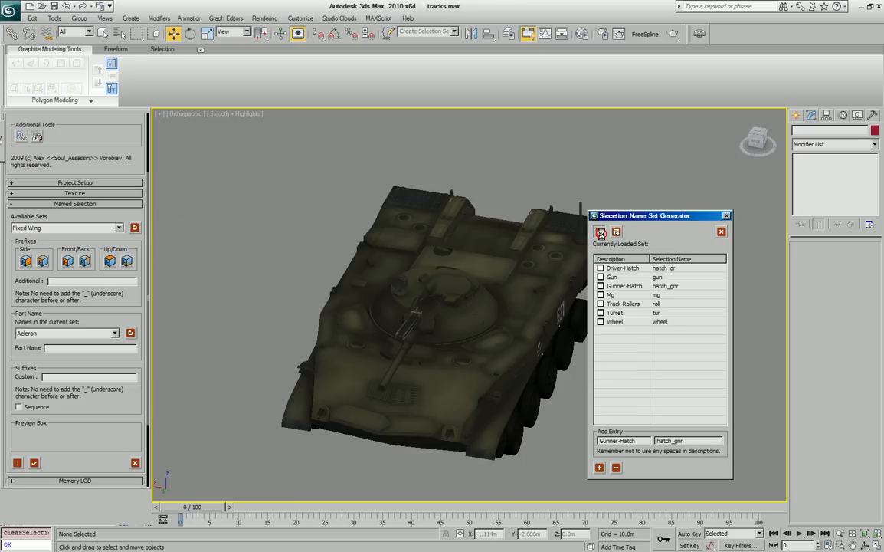
{"action": "left_click", "coordinate": [600, 232]}
{"action": "left_click_drag", "start_coordinate": [69, 369], "coordinate": [3, 365]}
{"action": "type", "text": "AFV.ajv"}
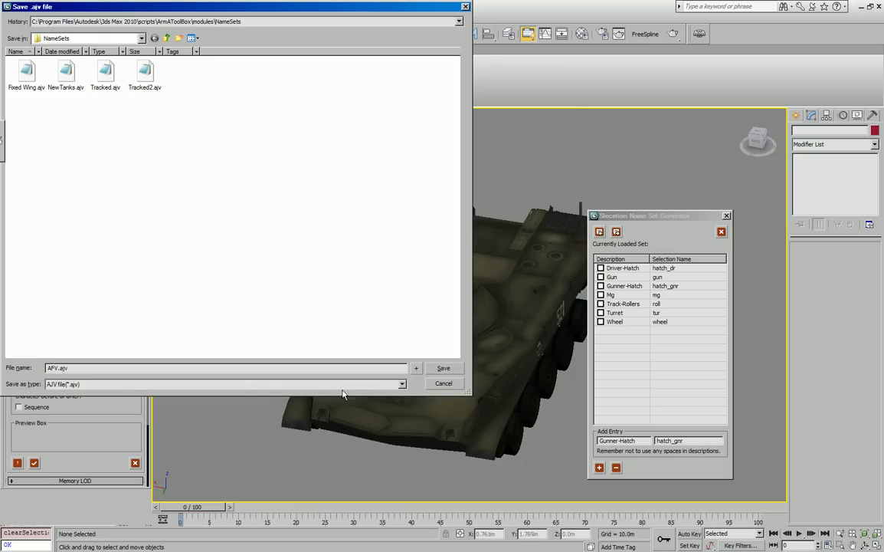
{"action": "left_click", "coordinate": [446, 370]}
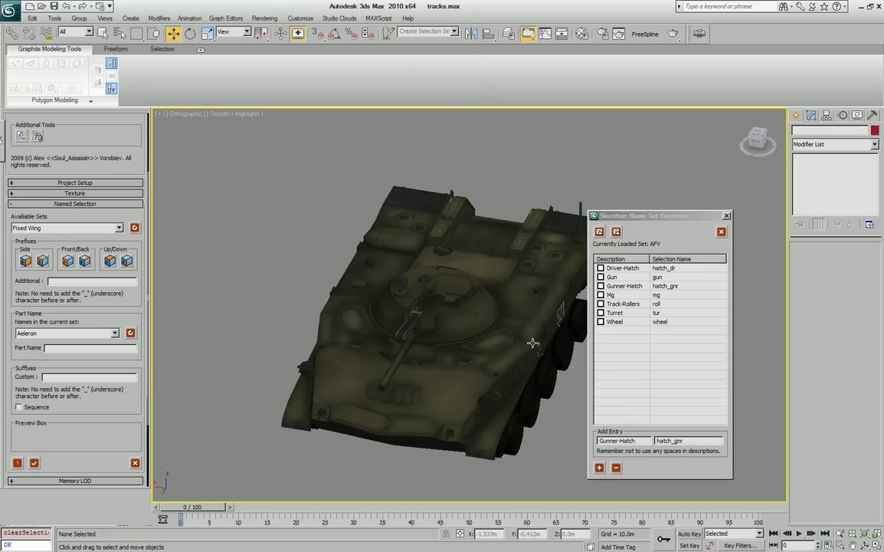
- Load the Fixed Wing name set into the generator and remove its Elevator and Flap entries
{"action": "left_click_drag", "start_coordinate": [646, 220], "coordinate": [627, 206]}
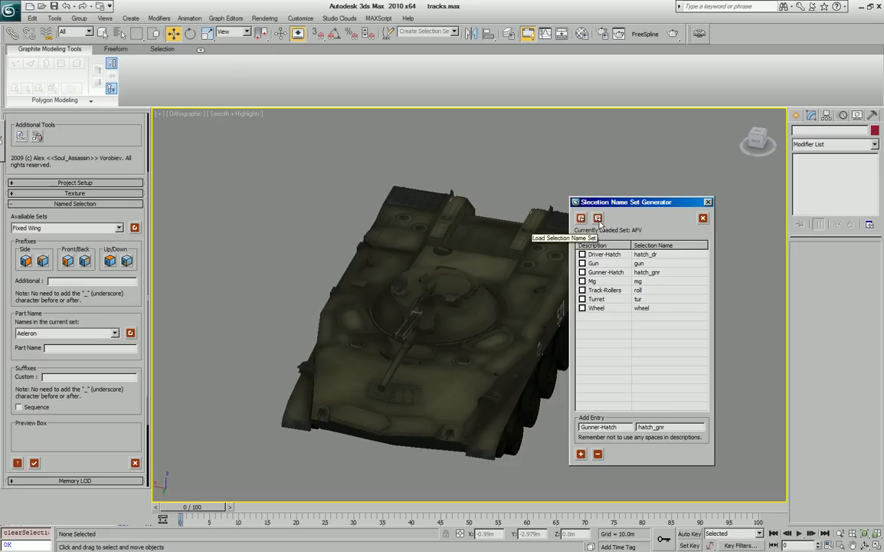
{"action": "left_click", "coordinate": [598, 219]}
{"action": "double_click", "coordinate": [80, 73]}
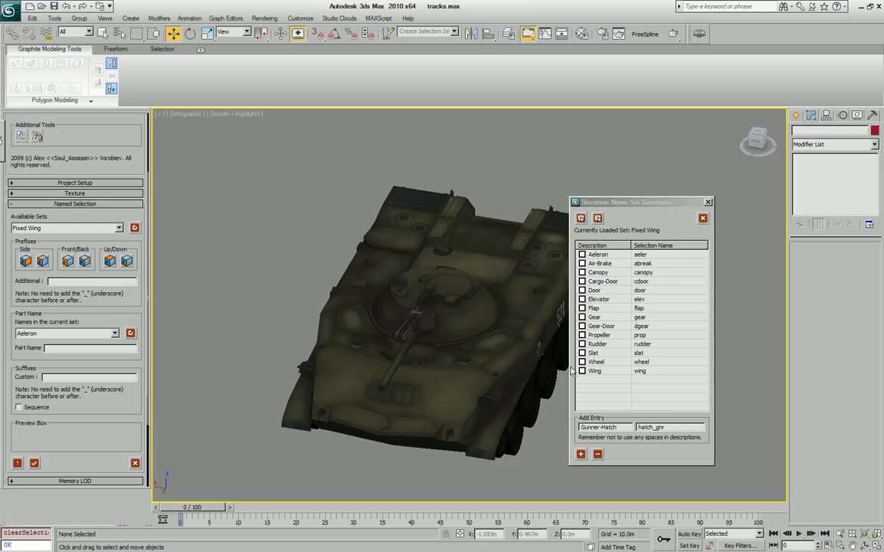
{"action": "left_click", "coordinate": [582, 299]}
{"action": "left_click", "coordinate": [582, 308]}
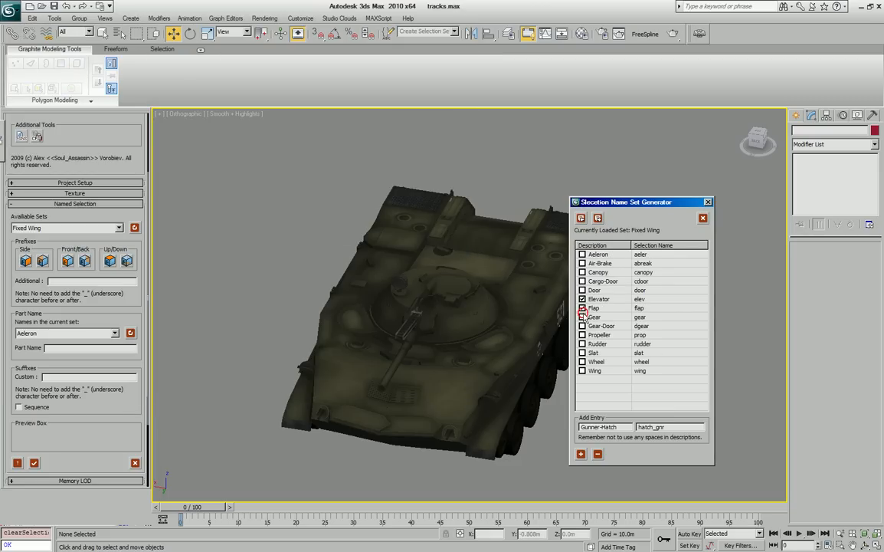
{"action": "left_click", "coordinate": [598, 453]}
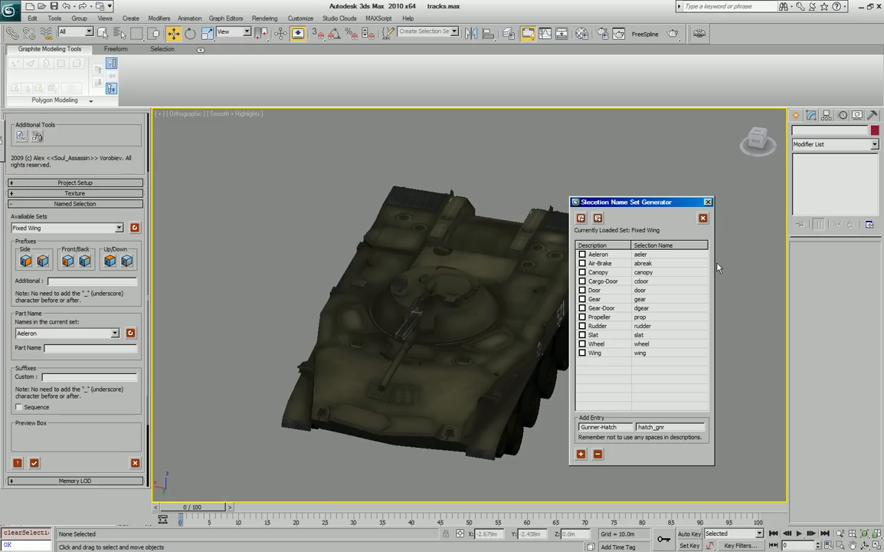
- Clear the entries from the Selection Name Set Generator and close its window
{"action": "left_click", "coordinate": [702, 217]}
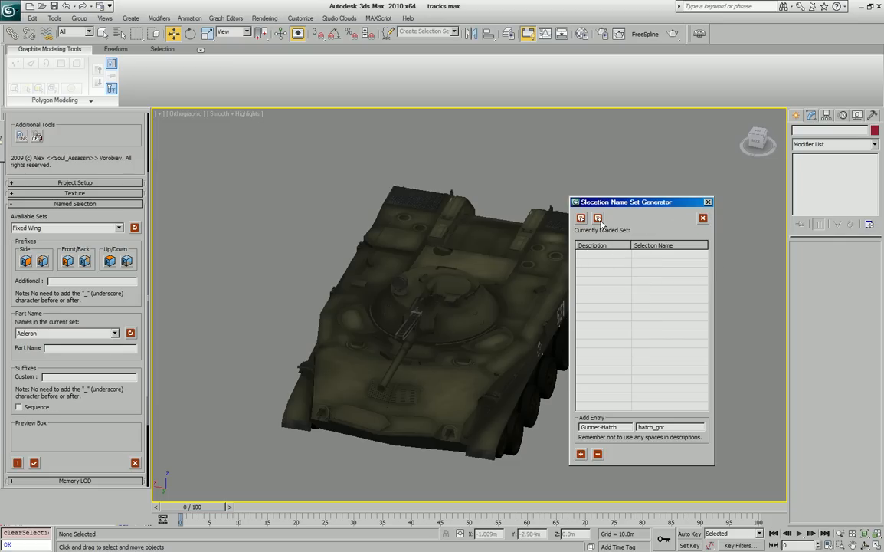
{"action": "left_click", "coordinate": [709, 202]}
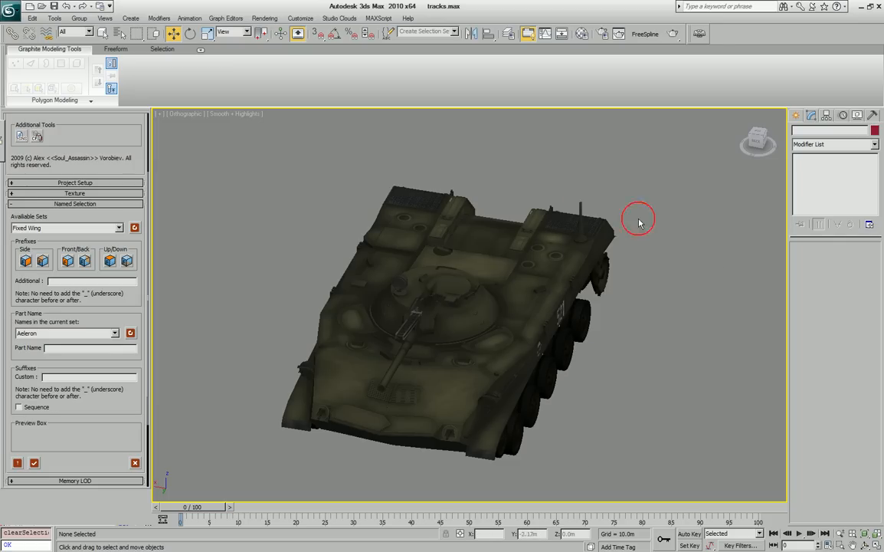
- Refresh the available sets in Named Selection and choose AFV as the current set
{"action": "middle_click_drag", "start_coordinate": [403, 298], "coordinate": [391, 257], "text": "alt"}
{"action": "left_click_drag", "start_coordinate": [114, 220], "coordinate": [118, 172]}
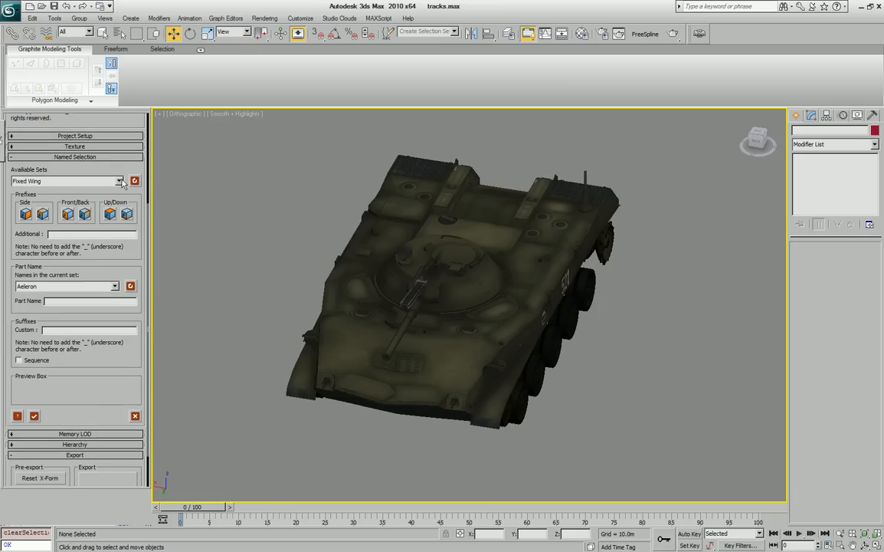
{"action": "left_click_drag", "start_coordinate": [120, 154], "coordinate": [120, 145]}
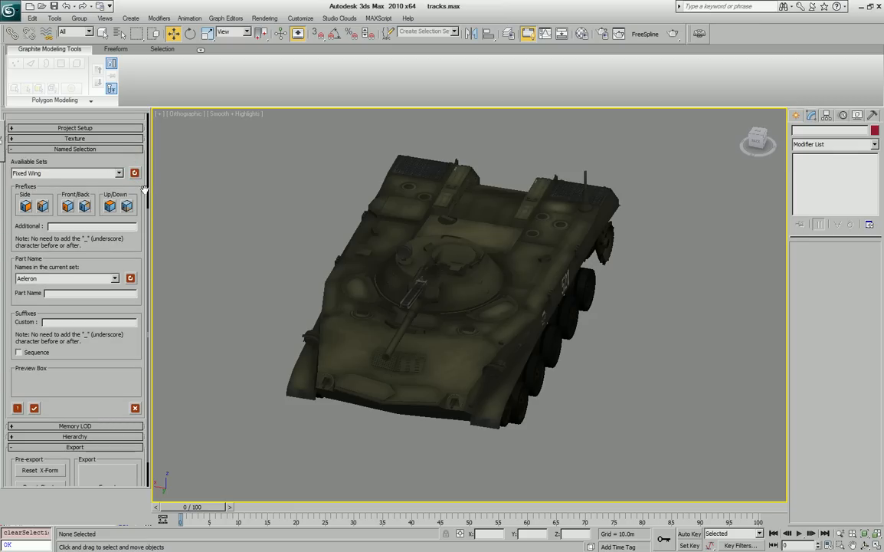
{"action": "left_click", "coordinate": [120, 174]}
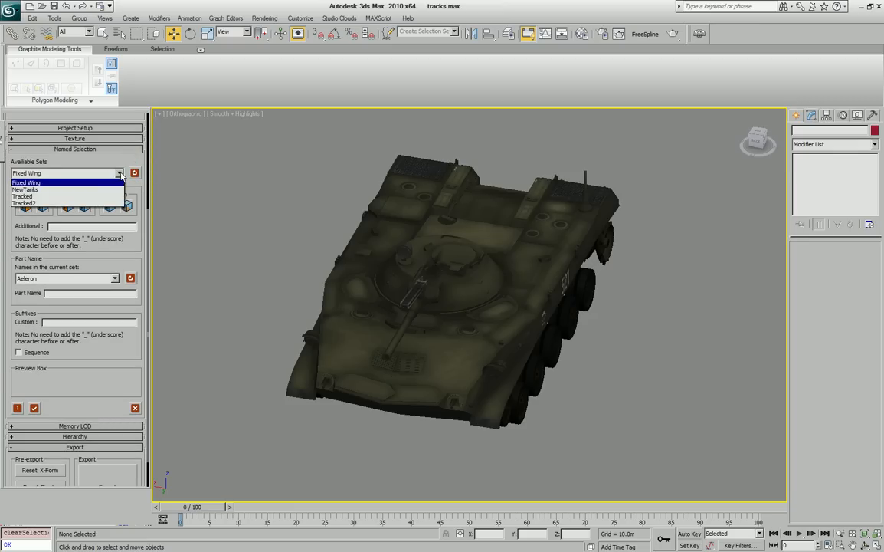
{"action": "left_click", "coordinate": [133, 173]}
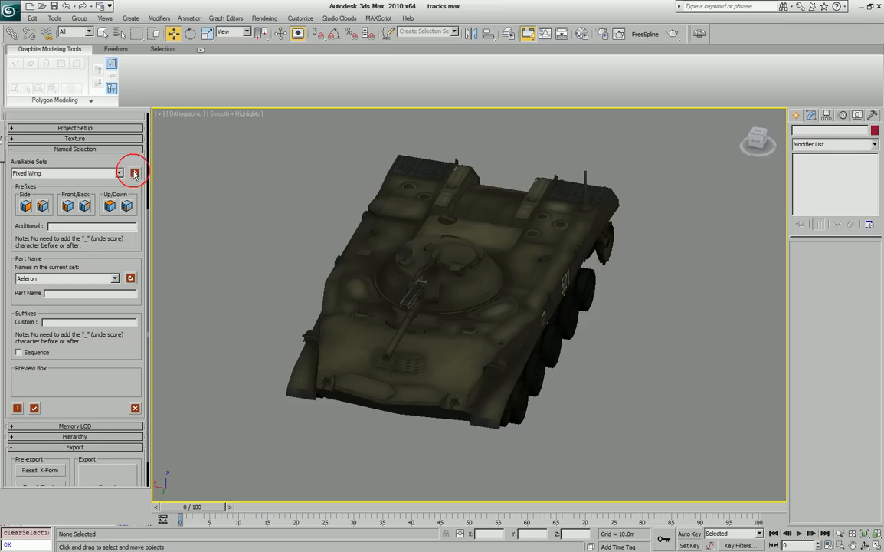
{"action": "left_click", "coordinate": [118, 173]}
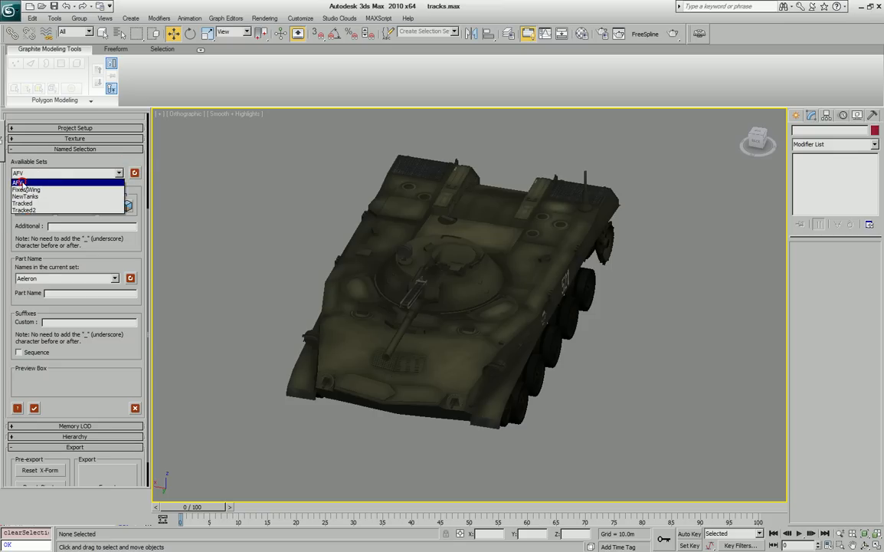
{"action": "left_click", "coordinate": [21, 183]}
- Review the part names offered by the current AFV set without choosing another one
{"action": "scroll", "coordinate": [76, 214], "scroll_direction": "down", "scroll_amount": 2}
{"action": "left_click", "coordinate": [114, 243]}
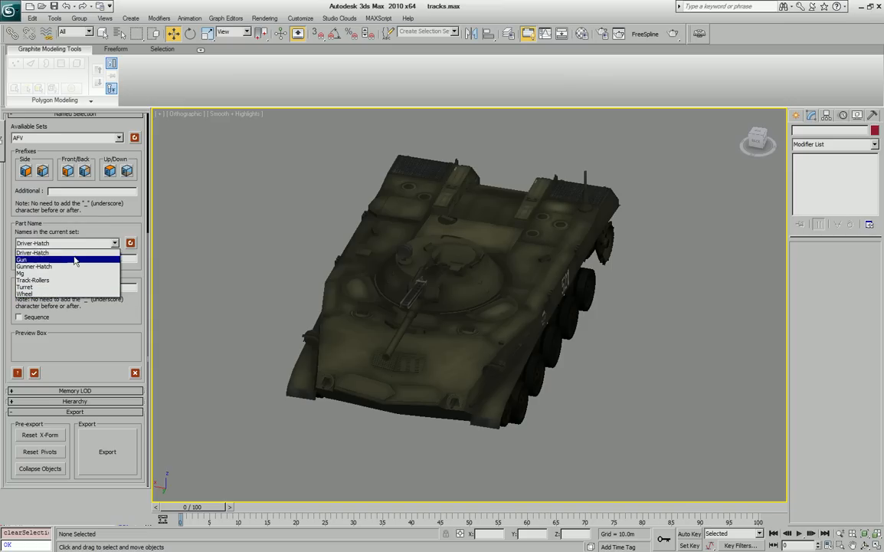
{"action": "left_click", "coordinate": [93, 219]}
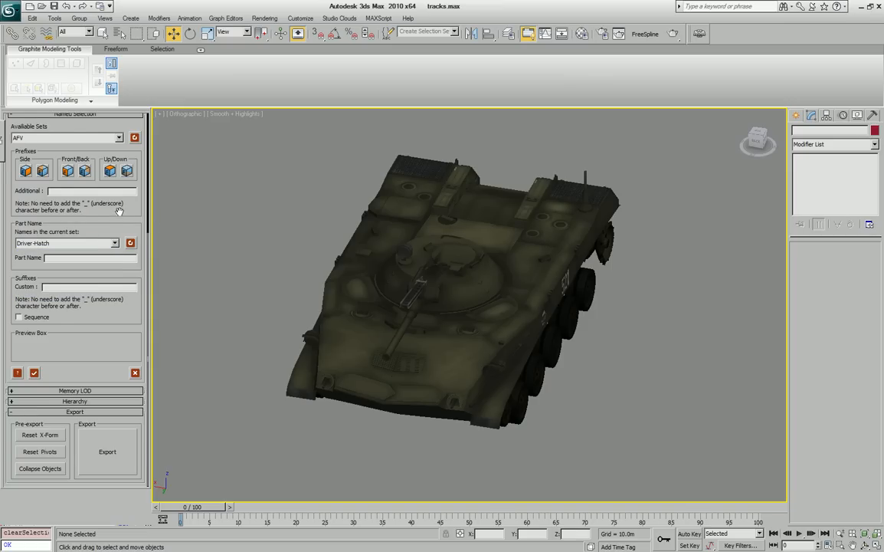
{"action": "scroll", "coordinate": [121, 209], "scroll_direction": "up", "scroll_amount": 2}
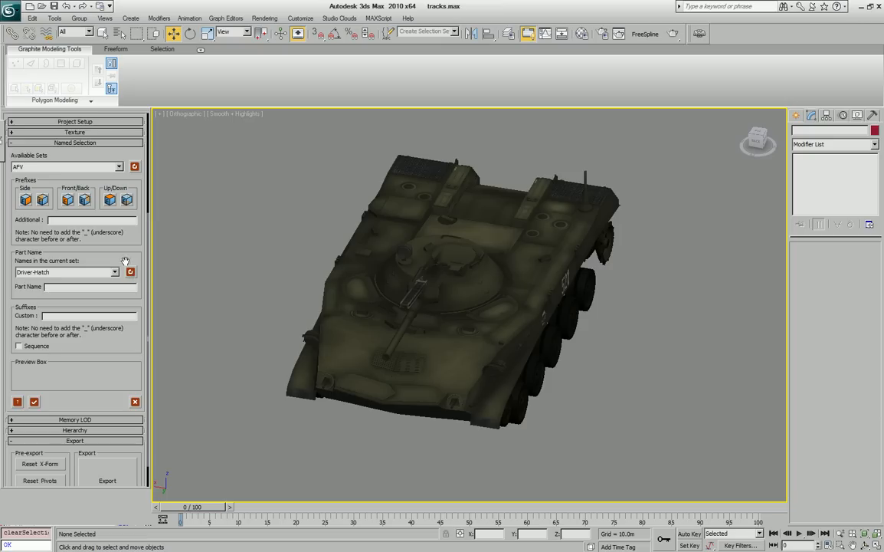
{"action": "scroll", "coordinate": [120, 227], "scroll_direction": "down", "scroll_amount": 2}
{"action": "scroll", "coordinate": [115, 249], "scroll_direction": "up", "scroll_amount": 2}
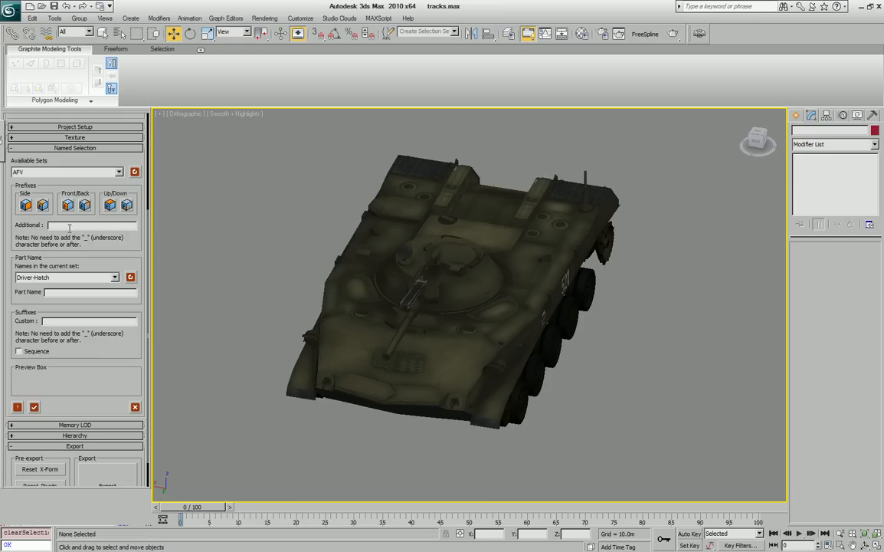
- Select the machine gun at the vehicle's front left corner and choose Mg as its part name
{"action": "middle_click_drag", "start_coordinate": [456, 309], "coordinate": [414, 297], "text": "alt"}
{"action": "scroll", "coordinate": [416, 297], "scroll_direction": "up", "scroll_amount": 8}
{"action": "middle_click_drag", "start_coordinate": [347, 369], "coordinate": [486, 350]}
{"action": "left_click", "coordinate": [364, 420]}
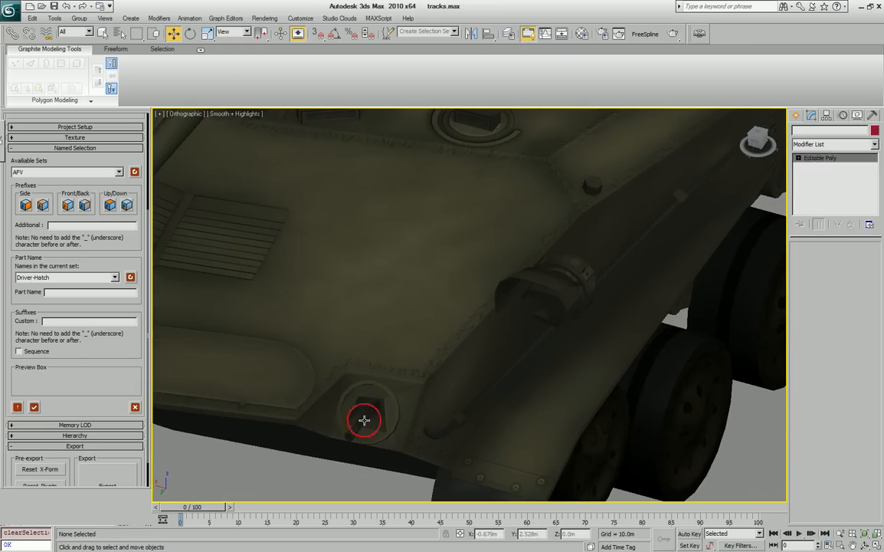
{"action": "left_click", "coordinate": [114, 278]}
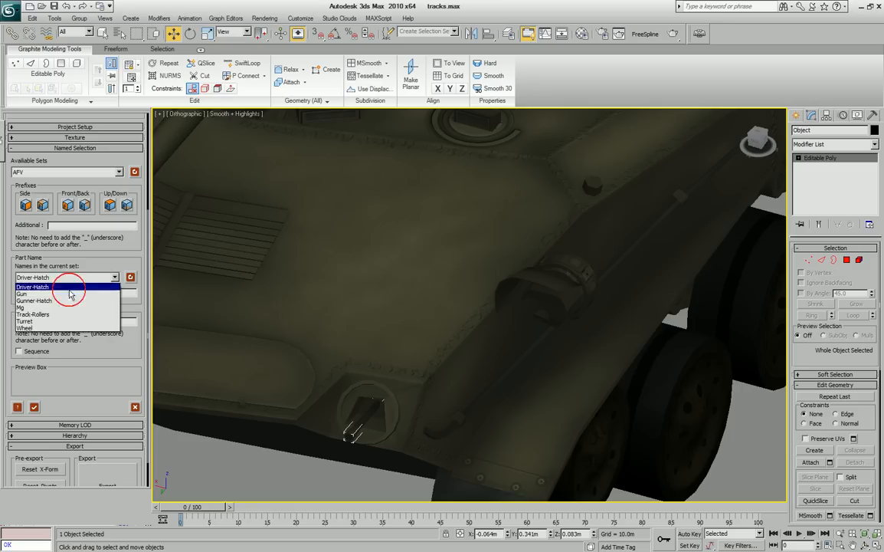
{"action": "left_click", "coordinate": [72, 292]}
- Add the left side prefix, preview the name and apply l_mg to the selected machine gun
{"action": "scroll", "coordinate": [102, 264], "scroll_direction": "down", "scroll_amount": 1}
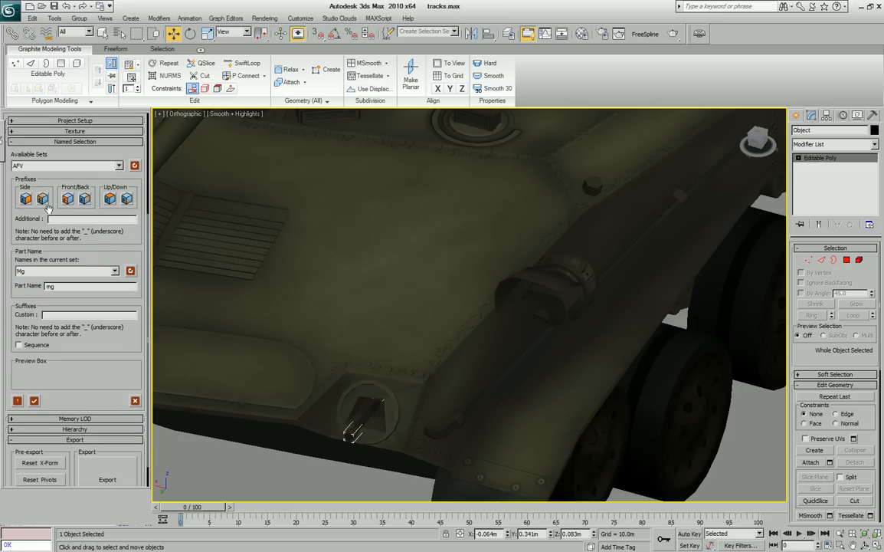
{"action": "middle_click_drag", "start_coordinate": [327, 419], "coordinate": [436, 389]}
{"action": "scroll", "coordinate": [436, 388], "scroll_direction": "down", "scroll_amount": 2}
{"action": "left_click", "coordinate": [16, 401]}
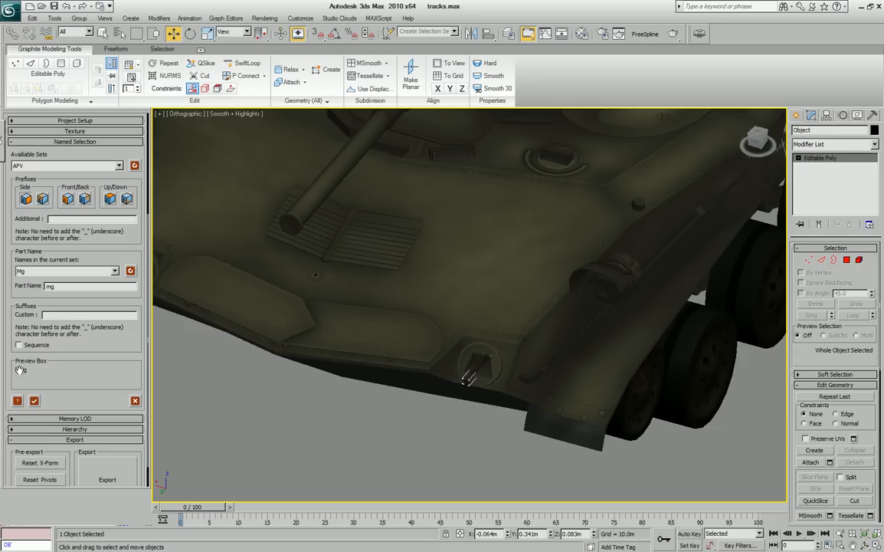
{"action": "left_click", "coordinate": [35, 401]}
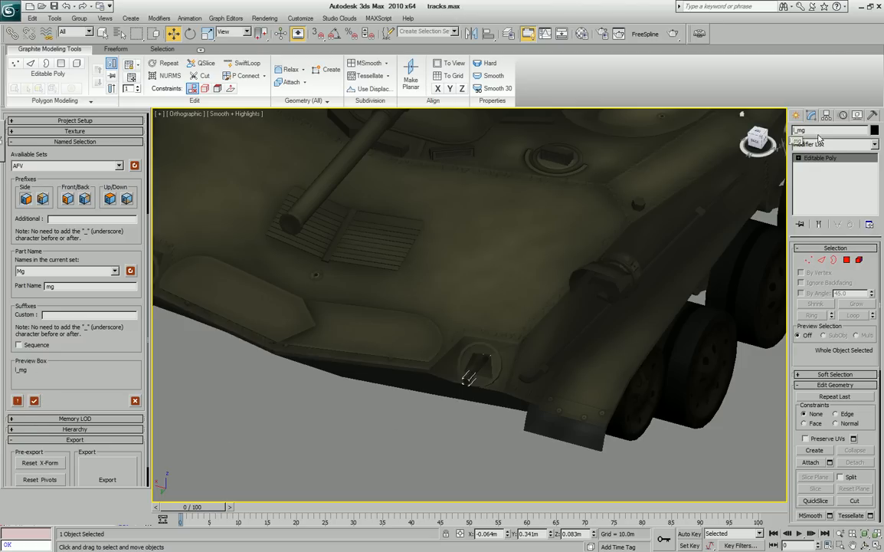
- Select the machine gun at the vehicle's front right corner and apply the name r_mg with the right side prefix
{"action": "middle_click_drag", "start_coordinate": [400, 261], "coordinate": [391, 286], "text": "alt"}
{"action": "left_click", "coordinate": [387, 282]}
{"action": "left_click", "coordinate": [25, 200]}
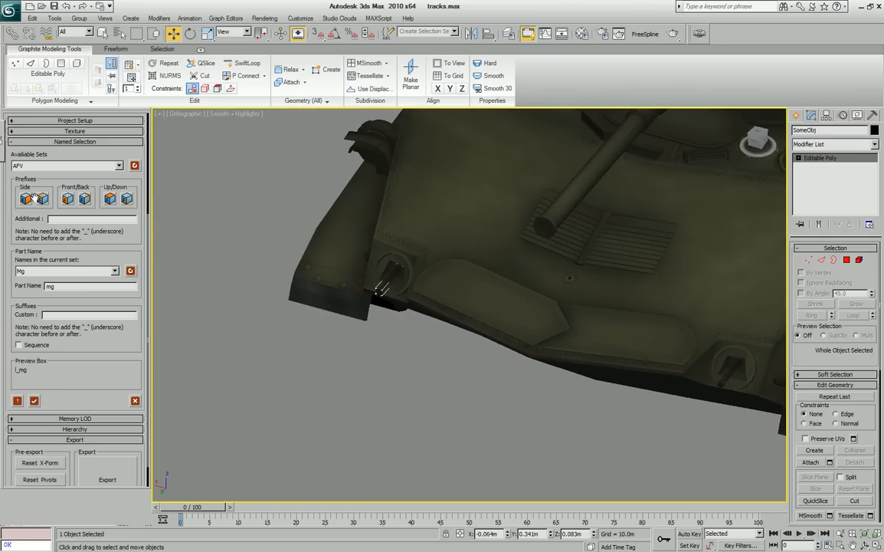
{"action": "left_click", "coordinate": [17, 400]}
{"action": "left_click", "coordinate": [34, 400]}
{"action": "scroll", "coordinate": [425, 328], "scroll_direction": "down", "scroll_amount": 5}
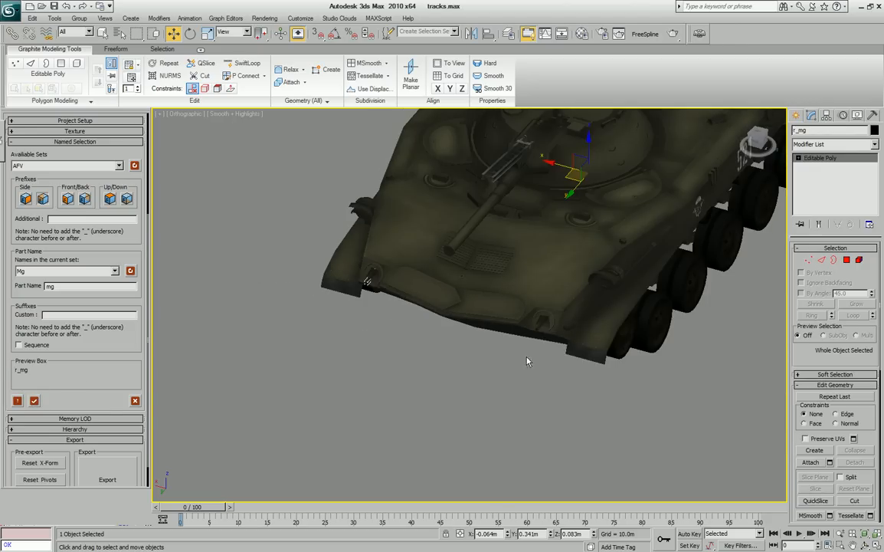
{"action": "middle_click_drag", "start_coordinate": [494, 412], "coordinate": [606, 383], "text": "alt"}
{"action": "scroll", "coordinate": [617, 383], "scroll_direction": "down", "scroll_amount": 3}
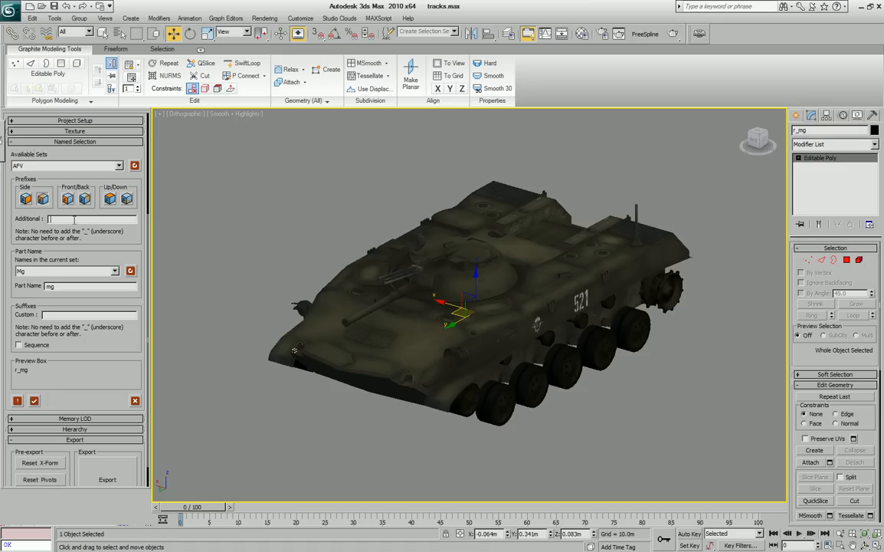
{"action": "scroll", "coordinate": [107, 217], "scroll_direction": "down", "scroll_amount": 1}
{"action": "left_click", "coordinate": [114, 243]}
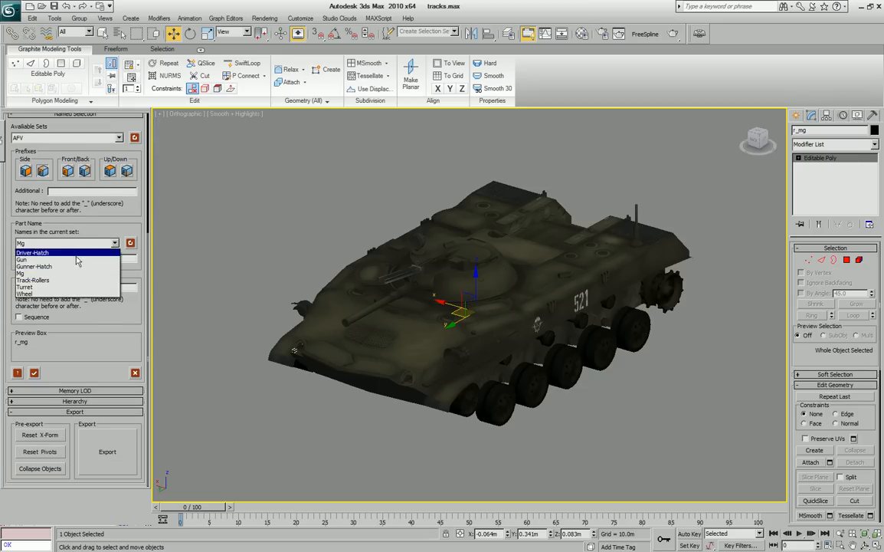
{"action": "left_click", "coordinate": [67, 223]}
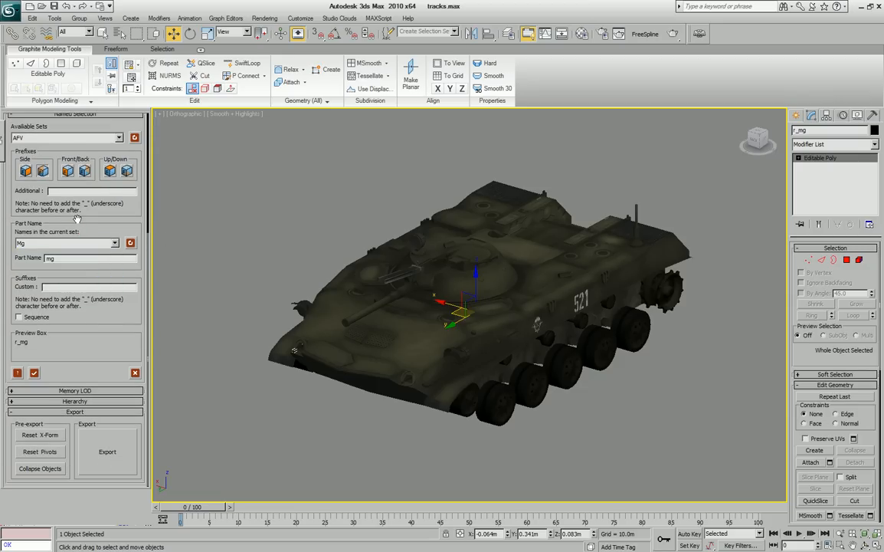
- Select the turret, enter kas as a custom part name and preview the generated name
{"action": "left_click_drag", "start_coordinate": [78, 259], "coordinate": [42, 257]}
{"action": "left_click", "coordinate": [460, 281]}
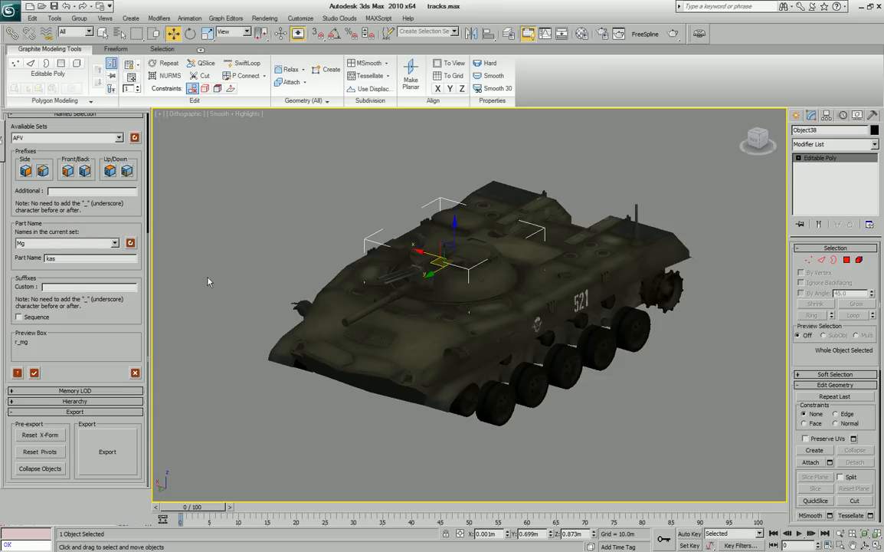
{"action": "left_click", "coordinate": [17, 373]}
{"action": "left_click", "coordinate": [23, 373]}
- Try the Track-Rollers part name and switch the Sequence suffix on and off again
{"action": "left_click", "coordinate": [115, 243]}
{"action": "left_click", "coordinate": [81, 280]}
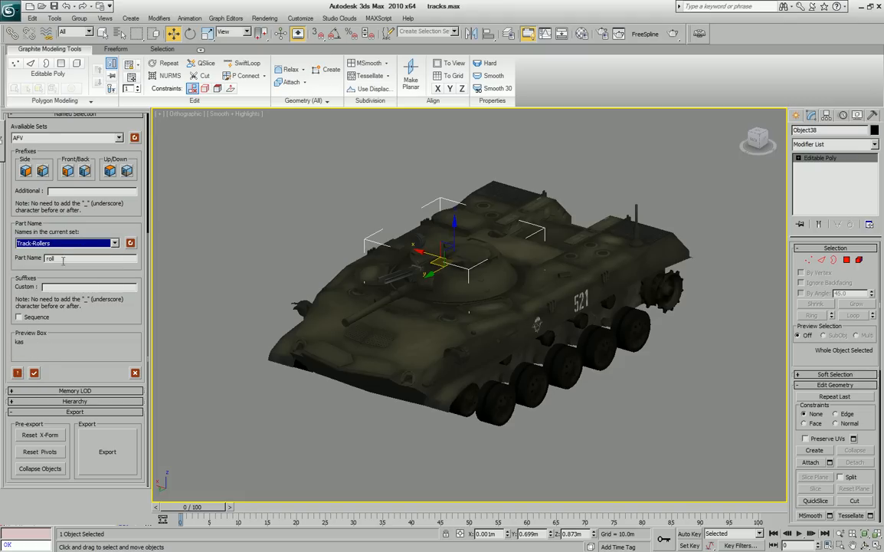
{"action": "middle_click_drag", "start_coordinate": [514, 318], "coordinate": [507, 375]}
{"action": "scroll", "coordinate": [506, 377], "scroll_direction": "up", "scroll_amount": 3}
{"action": "middle_click_drag", "start_coordinate": [492, 417], "coordinate": [565, 368]}
{"action": "scroll", "coordinate": [570, 367], "scroll_direction": "down", "scroll_amount": 1}
{"action": "middle_click_drag", "start_coordinate": [564, 324], "coordinate": [551, 303]}
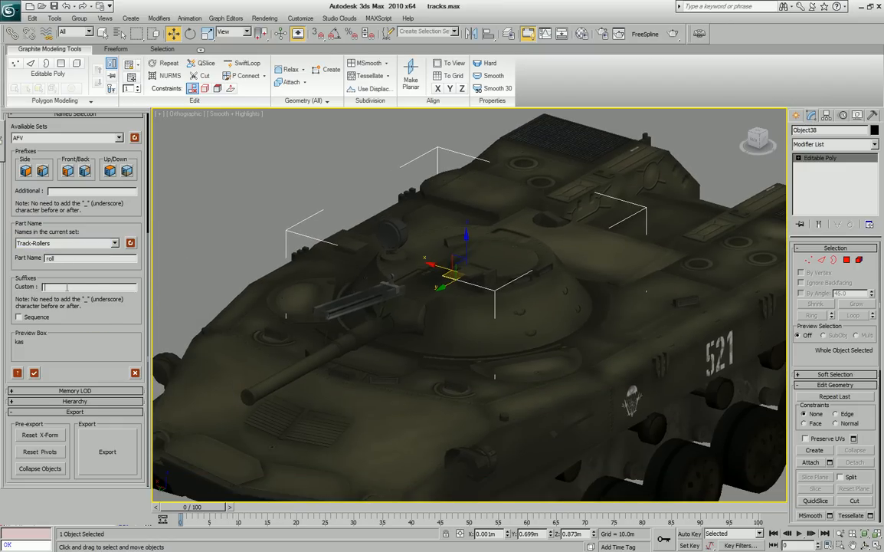
{"action": "left_click", "coordinate": [20, 318]}
{"action": "left_click", "coordinate": [20, 318]}
{"action": "middle_click_drag", "start_coordinate": [504, 428], "coordinate": [446, 311]}
{"action": "scroll", "coordinate": [462, 308], "scroll_direction": "down", "scroll_amount": 1}
{"action": "scroll", "coordinate": [464, 309], "scroll_direction": "down", "scroll_amount": 1}
{"action": "mouse_move", "coordinate": [547, 346]}
{"action": "middle_mouse_down"}
{"action": "mouse_move", "coordinate": [463, 375]}
{"action": "mouse_move", "coordinate": [513, 369]}
{"action": "mouse_move", "coordinate": [534, 353]}
{"action": "middle_mouse_up"}
{"action": "scroll", "coordinate": [458, 391], "scroll_direction": "up", "scroll_amount": 1}
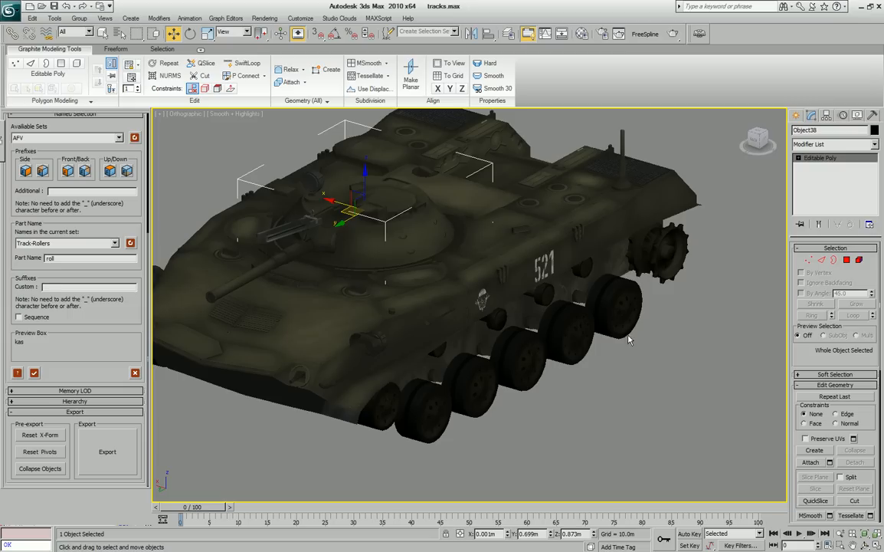
{"action": "middle_click_drag", "start_coordinate": [451, 352], "coordinate": [414, 314]}
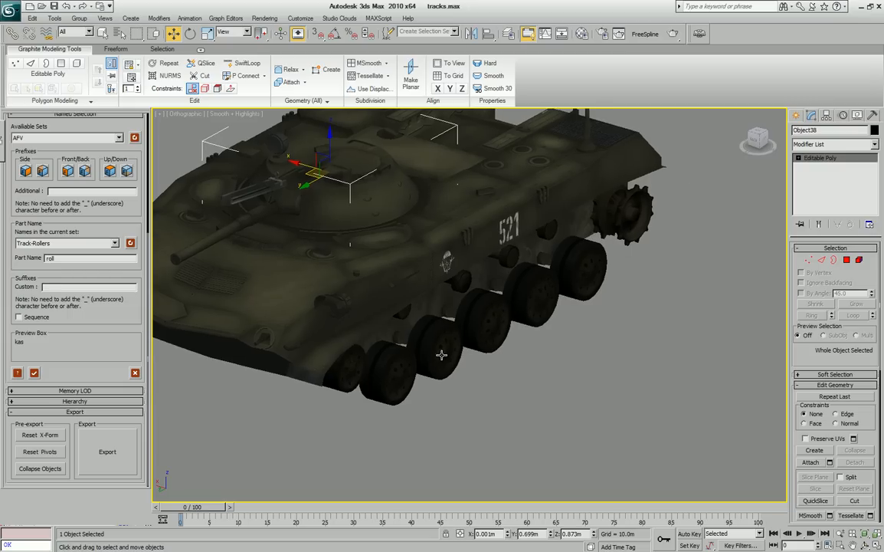
{"action": "left_click", "coordinate": [438, 366]}
{"action": "left_click_drag", "start_coordinate": [82, 220], "coordinate": [98, 193]}
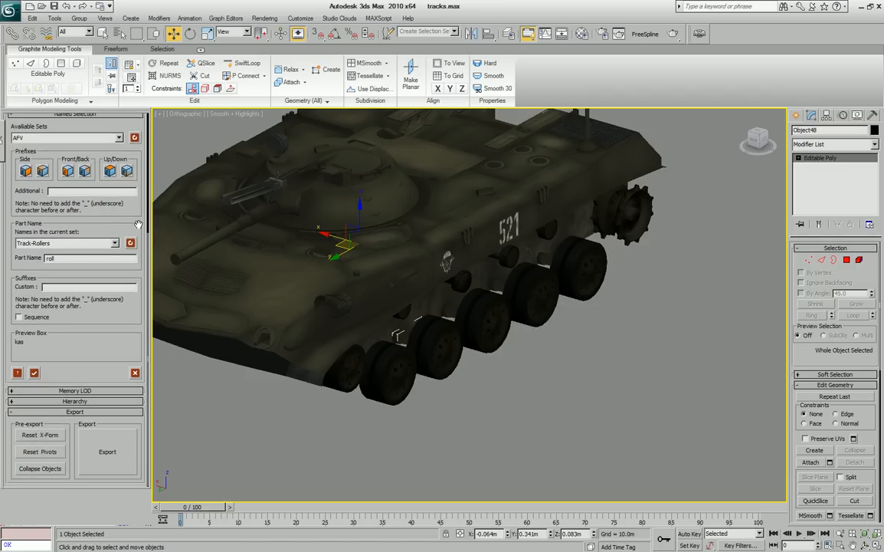
{"action": "middle_click_drag", "start_coordinate": [445, 342], "coordinate": [502, 354]}
{"action": "key", "text": "ctrl+z"}
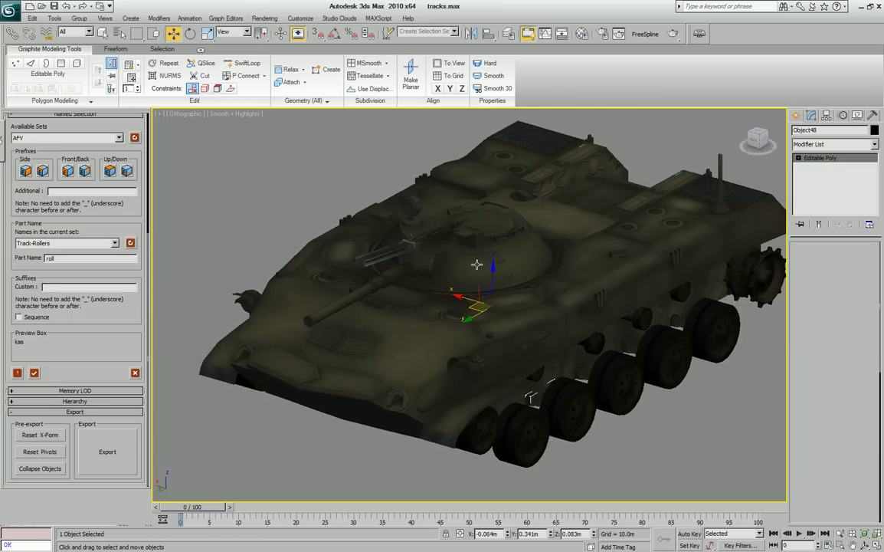
- Choose Turret from the AFV part names and generate the name tur for the selected turret
{"action": "left_click", "coordinate": [105, 244]}
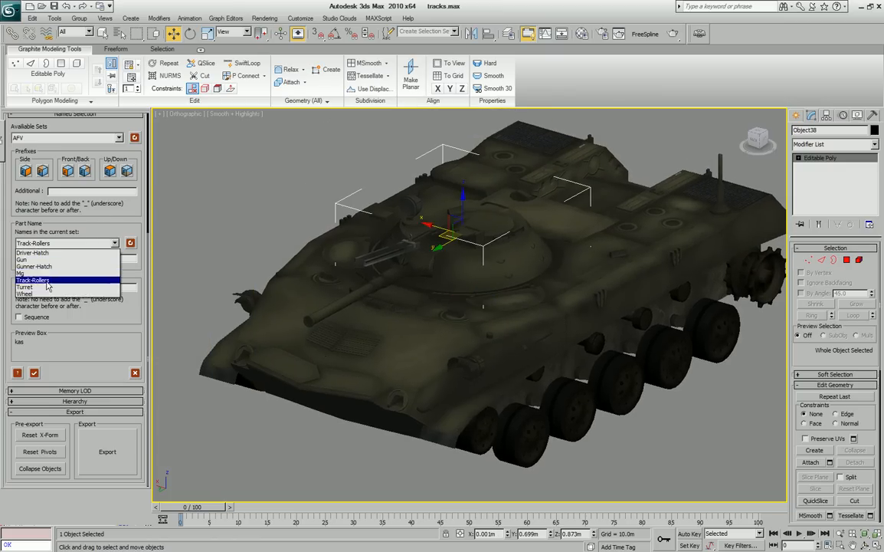
{"action": "left_click", "coordinate": [46, 285]}
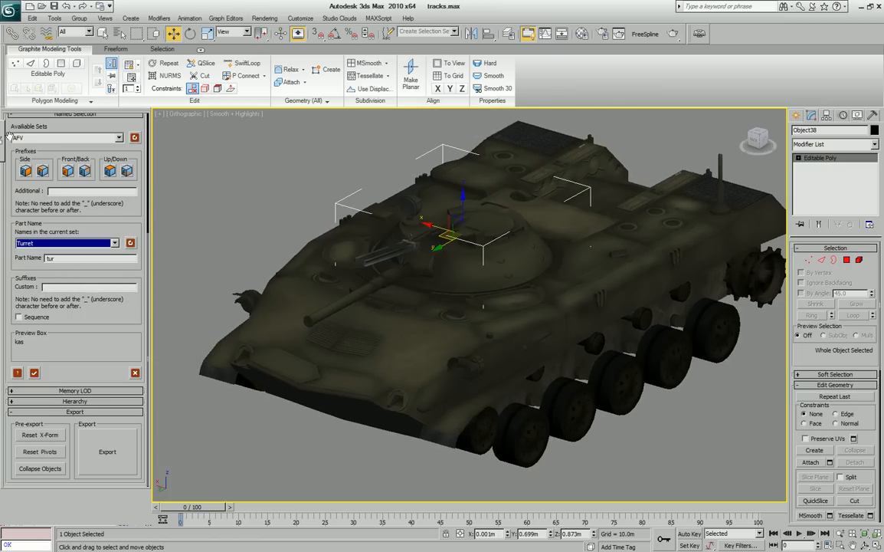
{"action": "left_click", "coordinate": [21, 373]}
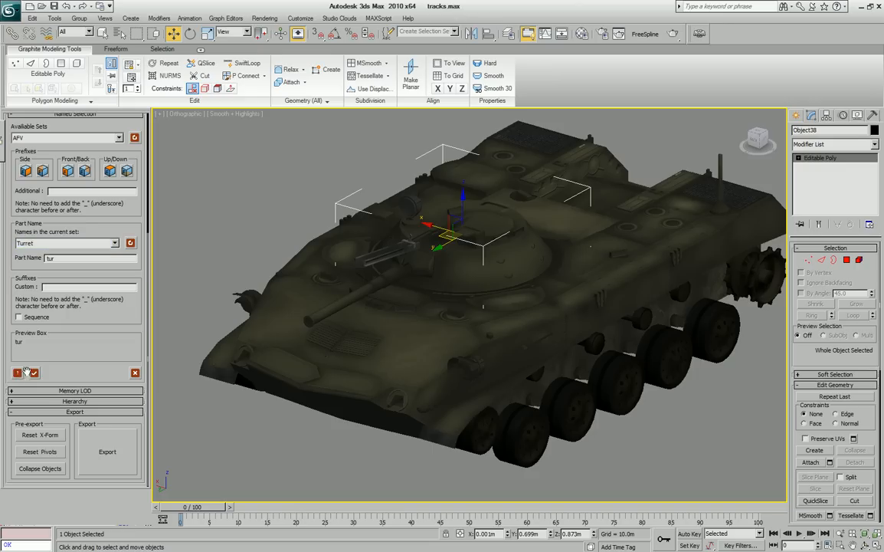
- Select the main gun barrel and apply the Gun part name to it
{"action": "left_click", "coordinate": [399, 265]}
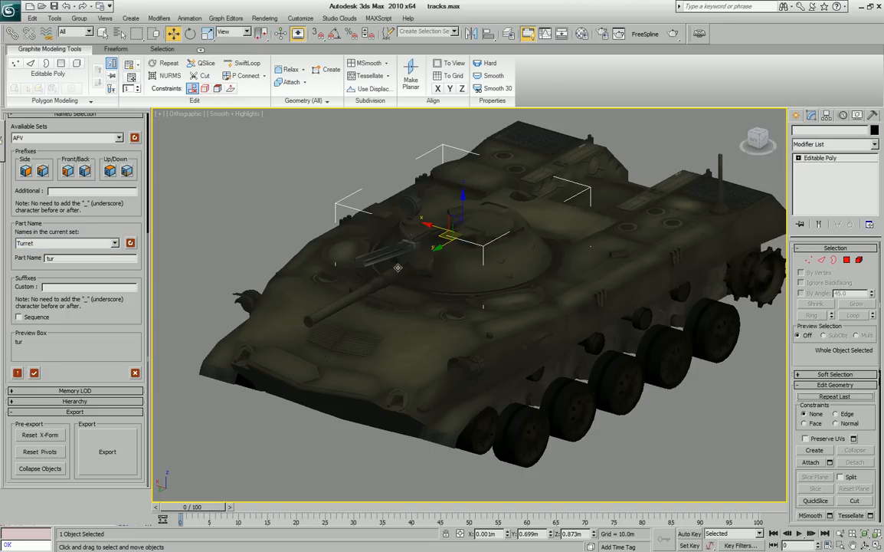
{"action": "left_click", "coordinate": [56, 243]}
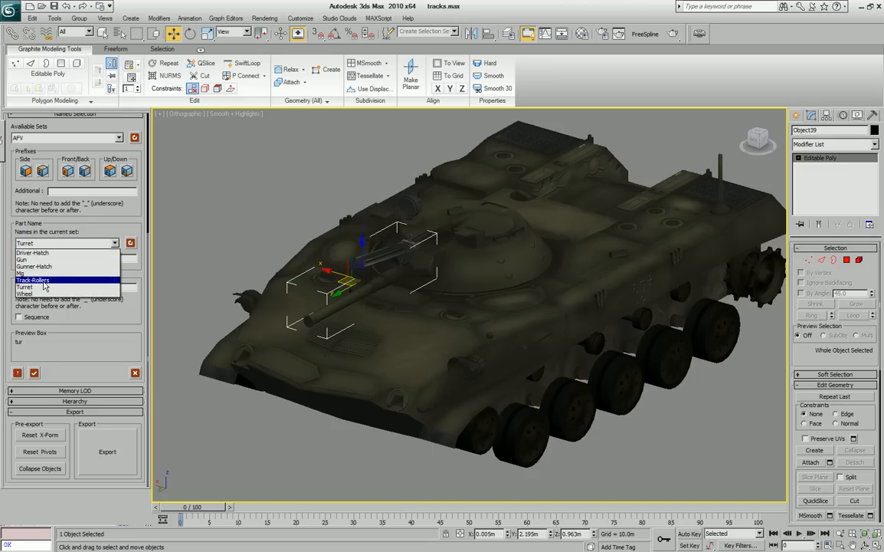
{"action": "left_click", "coordinate": [37, 265]}
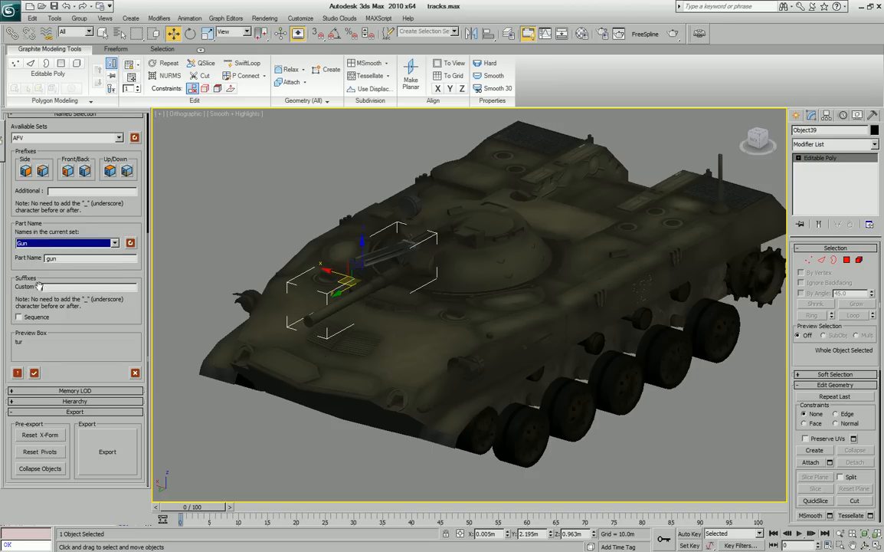
{"action": "left_click", "coordinate": [33, 373]}
- Select the hatch on top of the turret and apply the Gunner-Hatch name hatch_gnr to it
{"action": "middle_click_drag", "start_coordinate": [443, 392], "coordinate": [353, 367]}
{"action": "left_click", "coordinate": [375, 197]}
{"action": "left_click", "coordinate": [105, 243]}
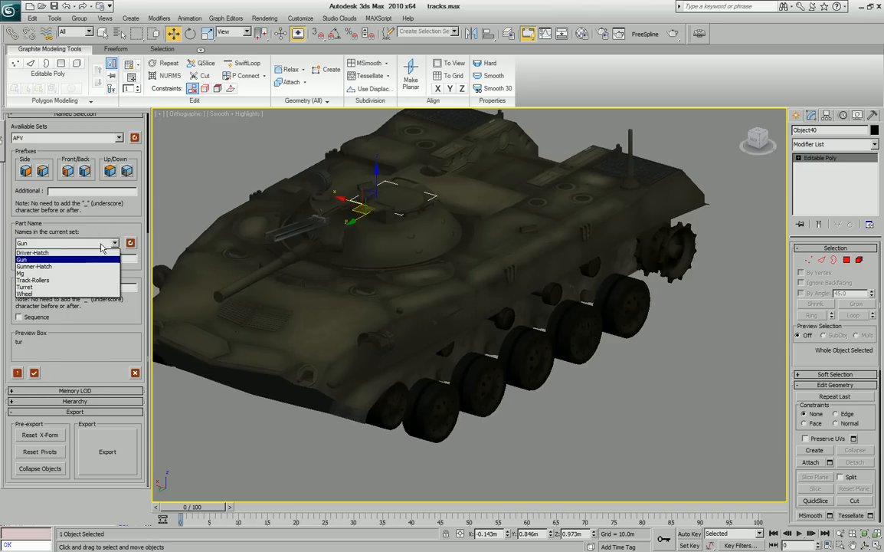
{"action": "left_click", "coordinate": [61, 267]}
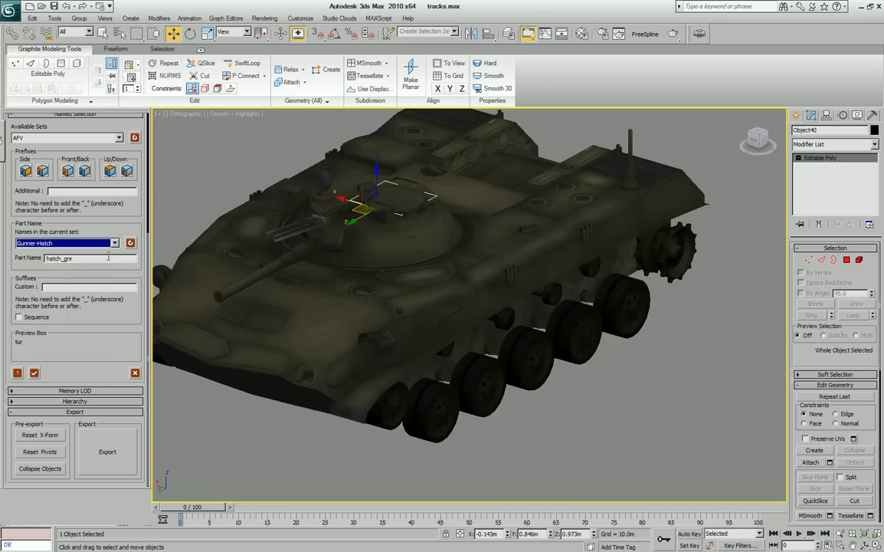
{"action": "left_click", "coordinate": [33, 372]}
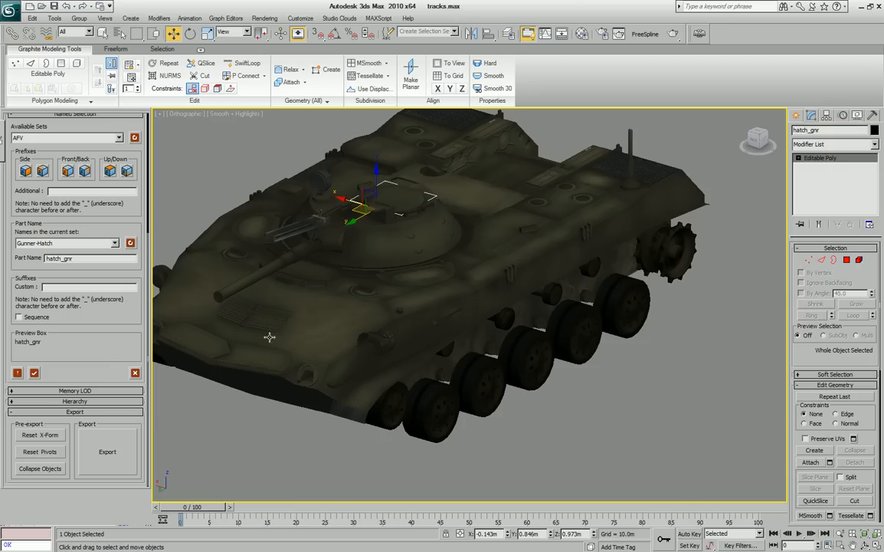
- Select the driver's hatch on the front hull and apply the Driver-Hatch name hatch_dr to it
{"action": "left_click", "coordinate": [310, 325]}
{"action": "left_click", "coordinate": [114, 243]}
{"action": "left_click", "coordinate": [84, 257]}
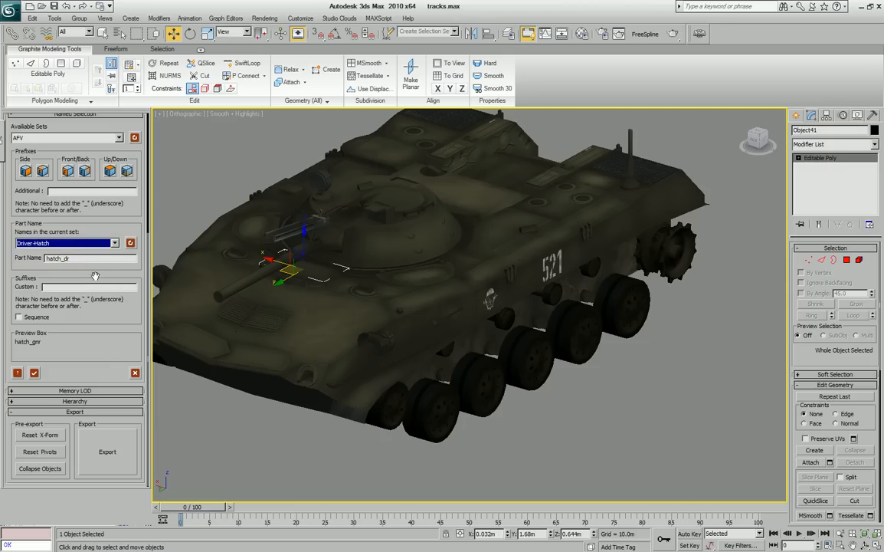
{"action": "left_click", "coordinate": [34, 373]}
- Turn on Edged Faces in the viewport and clear the selection, bringing the vehicle's left wheels into view
{"action": "mouse_move", "coordinate": [364, 360]}
{"action": "middle_mouse_down"}
{"action": "mouse_move", "coordinate": [386, 355]}
{"action": "mouse_move", "coordinate": [440, 374]}
{"action": "mouse_move", "coordinate": [497, 368]}
{"action": "middle_mouse_up"}
{"action": "key", "text": "F4"}
{"action": "left_click", "coordinate": [538, 408]}
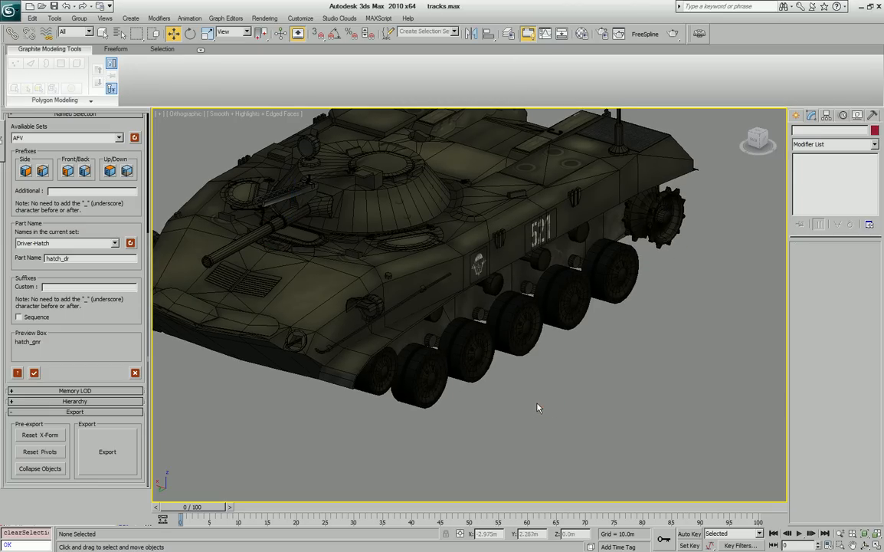
{"action": "middle_click_drag", "start_coordinate": [564, 418], "coordinate": [344, 346], "text": "alt"}
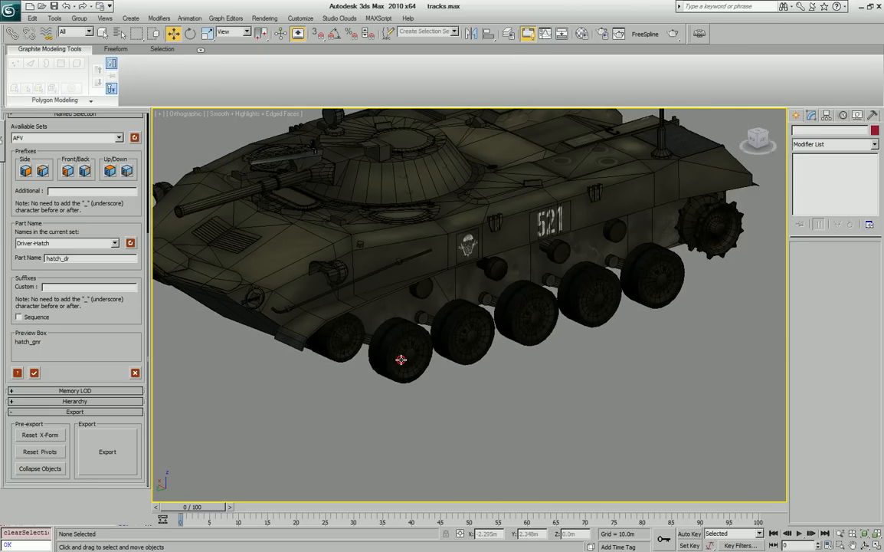
- Select the five left road wheels and apply the Wheel part name to them with the left-side prefix and the Sequence suffix
{"action": "left_click", "coordinate": [401, 360]}
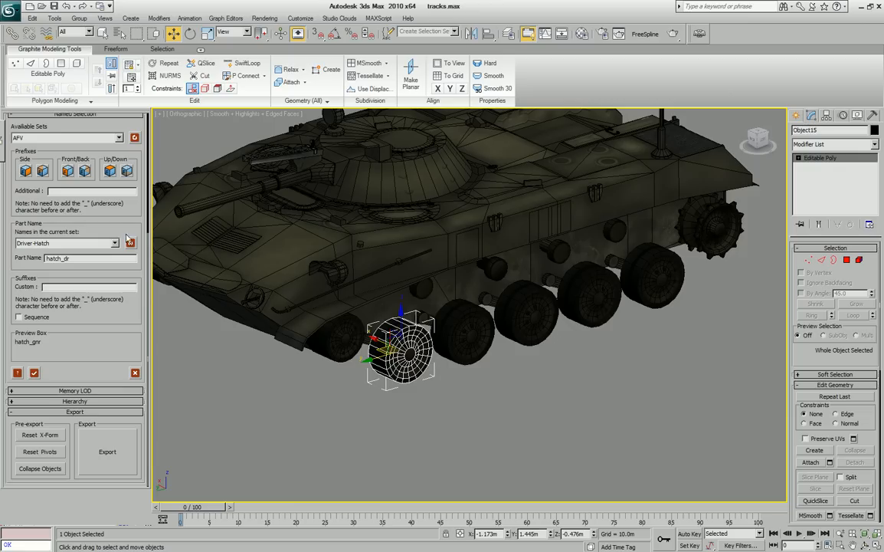
{"action": "left_click", "coordinate": [114, 243]}
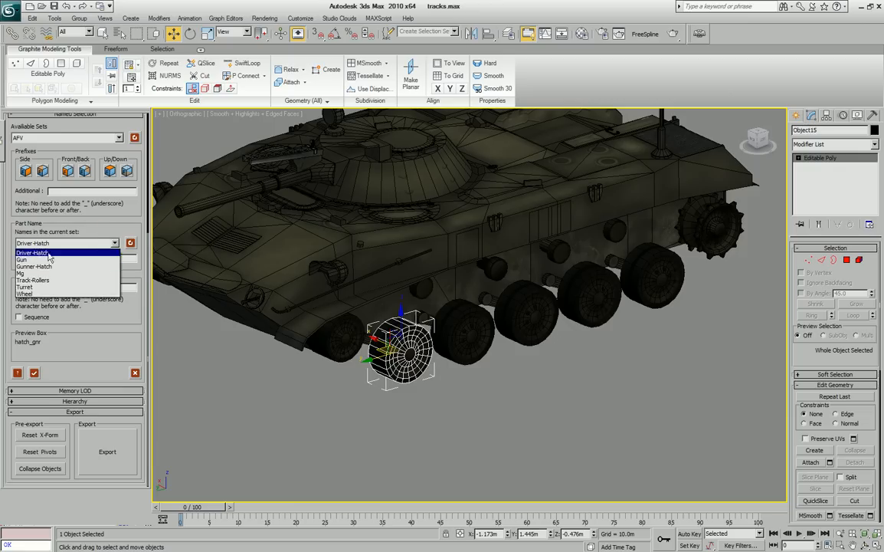
{"action": "left_click", "coordinate": [47, 295]}
{"action": "left_click", "coordinate": [19, 316]}
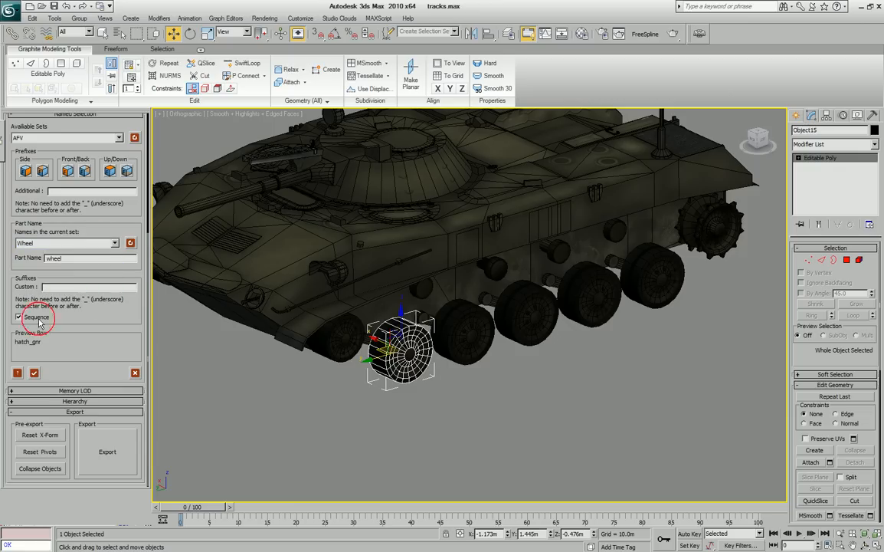
{"action": "left_click", "coordinate": [28, 171]}
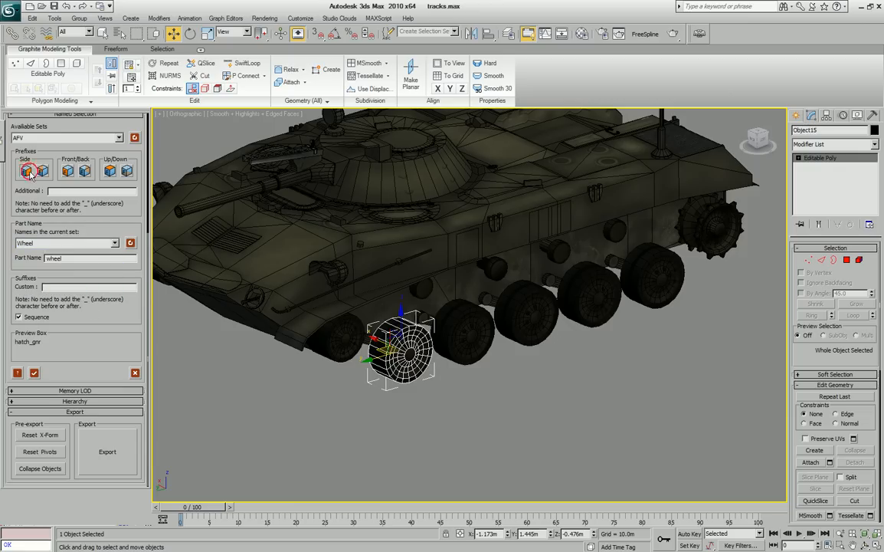
{"action": "left_click", "coordinate": [478, 336], "text": "ctrl"}
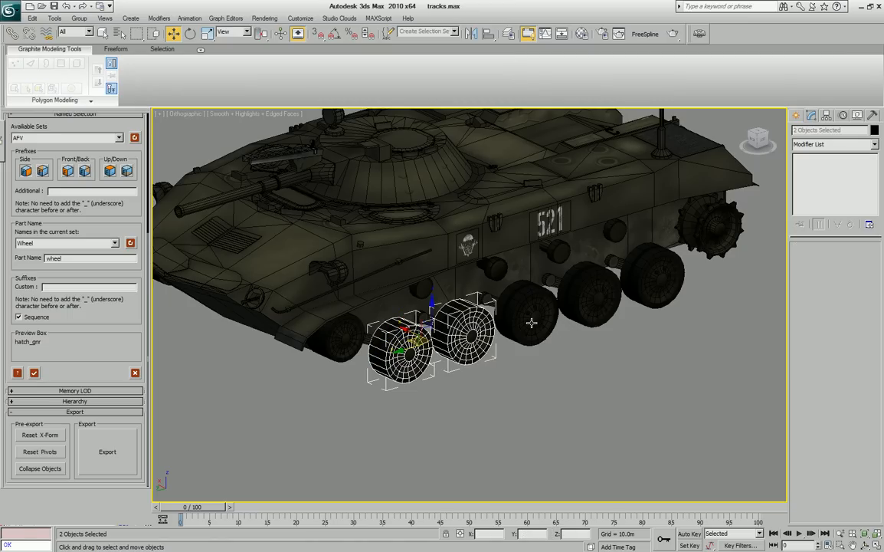
{"action": "left_click", "coordinate": [536, 314], "text": "ctrl"}
{"action": "left_click", "coordinate": [610, 306], "text": "ctrl"}
{"action": "left_click", "coordinate": [653, 276], "text": "ctrl"}
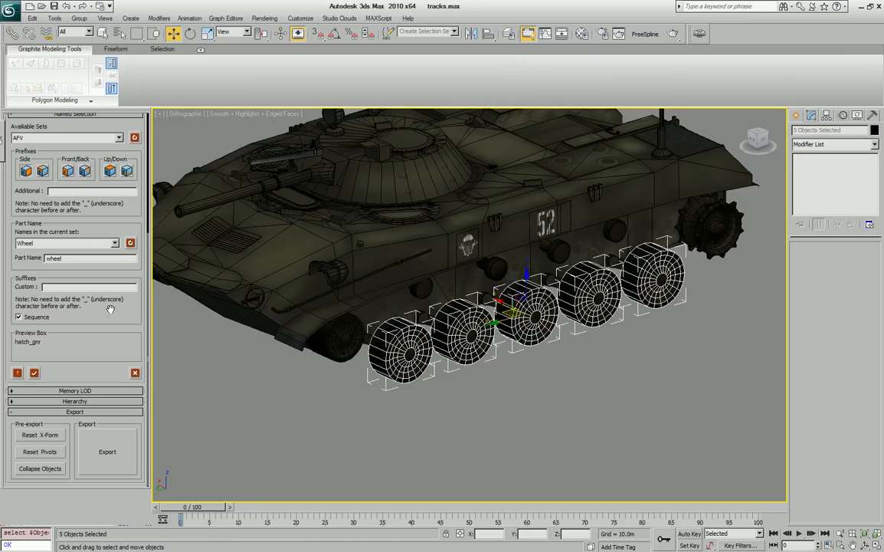
{"action": "left_click", "coordinate": [19, 373]}
- Select the five right road wheels, apply the sequenced wheel name with the right-side prefix, and clear the selection
{"action": "middle_click_drag", "start_coordinate": [340, 455], "coordinate": [475, 332], "text": "alt"}
{"action": "left_click", "coordinate": [591, 319]}
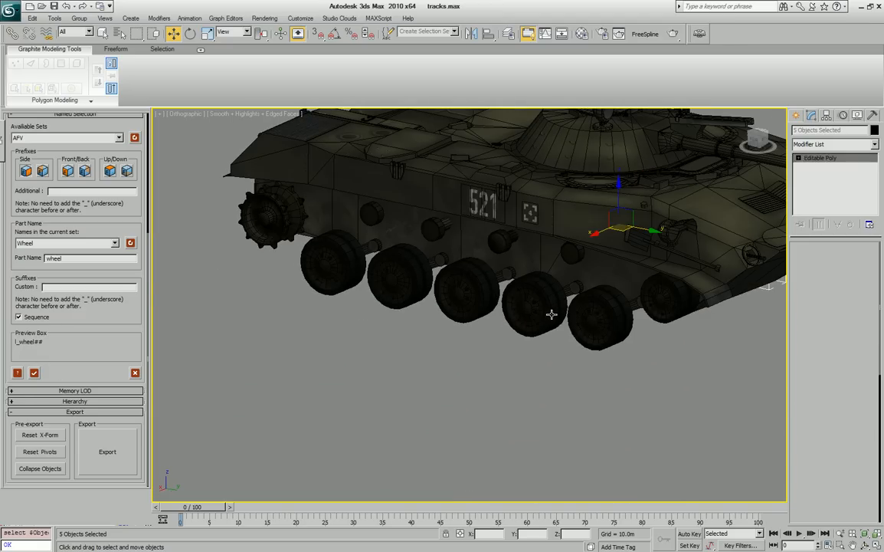
{"action": "left_click", "coordinate": [534, 305], "text": "ctrl"}
{"action": "left_click", "coordinate": [476, 293], "text": "ctrl"}
{"action": "left_click", "coordinate": [399, 278], "text": "ctrl"}
{"action": "left_click", "coordinate": [349, 268], "text": "ctrl"}
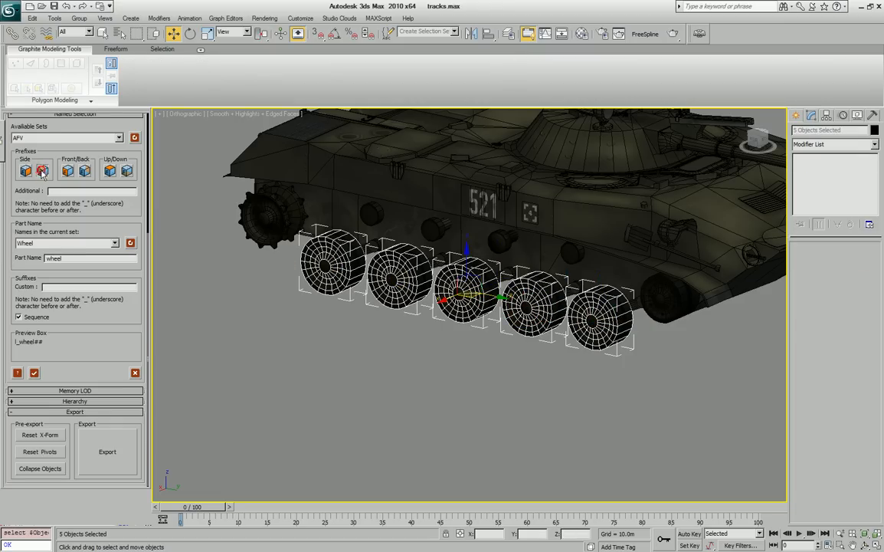
{"action": "left_click", "coordinate": [33, 373]}
{"action": "middle_click_drag", "start_coordinate": [657, 399], "coordinate": [555, 416]}
{"action": "left_click", "coordinate": [572, 418]}
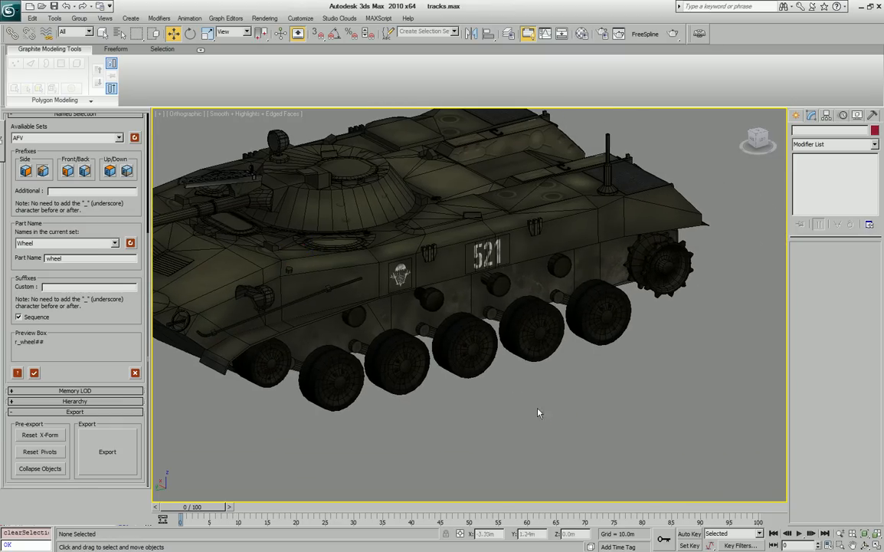
- Choose the Track-Rollers part name and select all six right-side rollers, from the front idler to the toothed rear sprocket
{"action": "left_click", "coordinate": [90, 244]}
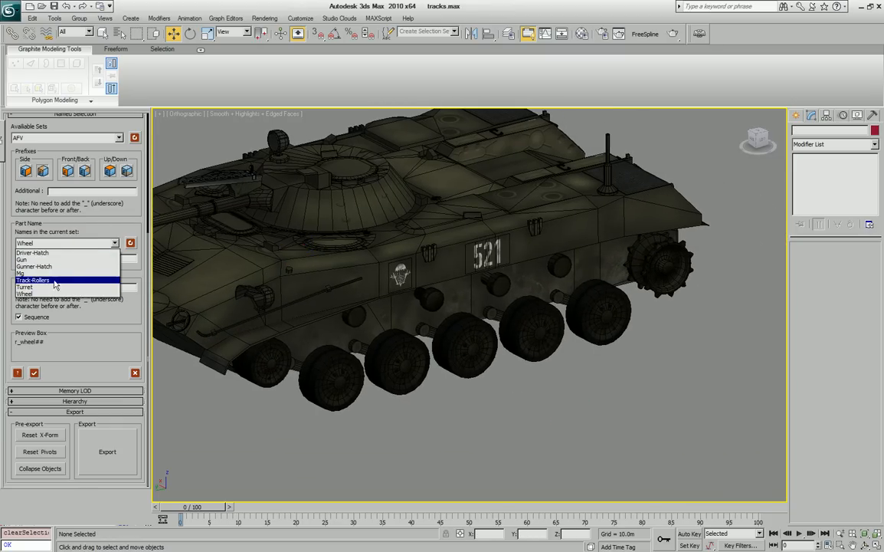
{"action": "left_click", "coordinate": [51, 282]}
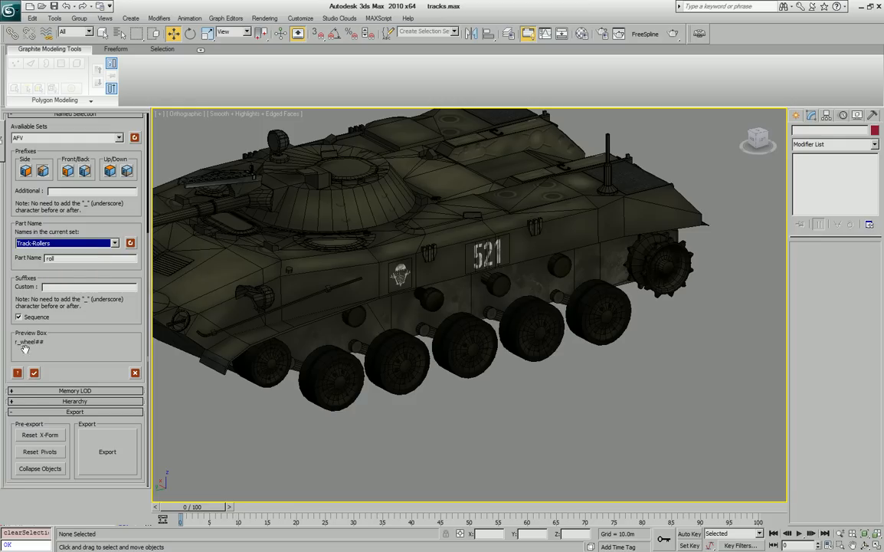
{"action": "middle_click_drag", "start_coordinate": [359, 431], "coordinate": [416, 426], "text": "alt"}
{"action": "middle_click_drag", "start_coordinate": [214, 397], "coordinate": [520, 341], "text": "alt"}
{"action": "left_click", "coordinate": [580, 419]}
{"action": "left_click", "coordinate": [466, 376], "text": "ctrl"}
{"action": "left_click", "coordinate": [386, 379], "text": "ctrl"}
{"action": "left_click", "coordinate": [306, 374], "text": "ctrl"}
{"action": "left_click", "coordinate": [227, 370], "text": "ctrl"}
{"action": "middle_click_drag", "start_coordinate": [297, 387], "coordinate": [460, 368]}
{"action": "left_click", "coordinate": [290, 373], "text": "ctrl"}
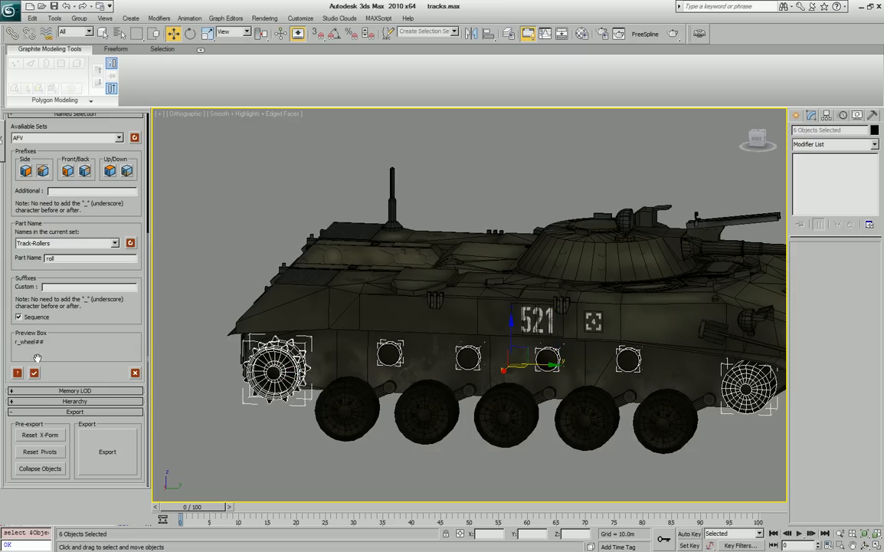
- Apply the sequenced right-side roll name to the selected rollers and check the name of the front one
{"action": "left_click", "coordinate": [16, 373]}
{"action": "middle_click_drag", "start_coordinate": [464, 416], "coordinate": [368, 364]}
{"action": "left_click", "coordinate": [625, 327]}
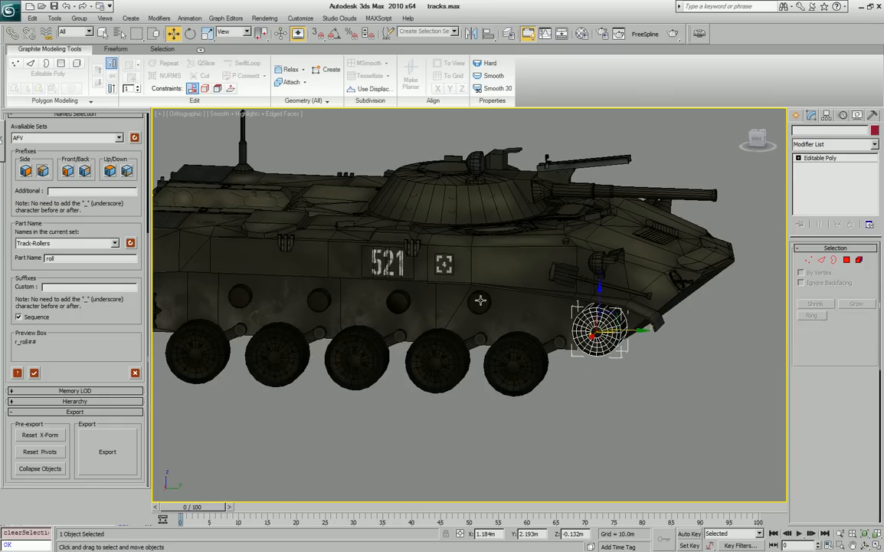
{"action": "left_click", "coordinate": [478, 301]}
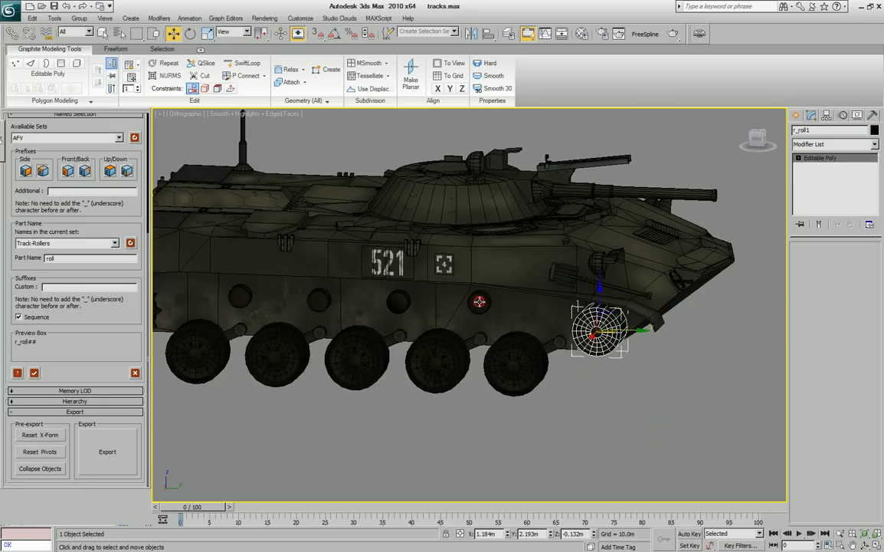
- Select the six left-side track rollers and apply the sequenced roll name to them with the left-side prefix
{"action": "middle_click_drag", "start_coordinate": [529, 332], "coordinate": [365, 357], "text": "alt"}
{"action": "left_click", "coordinate": [364, 356]}
{"action": "left_click", "coordinate": [411, 310], "text": "ctrl"}
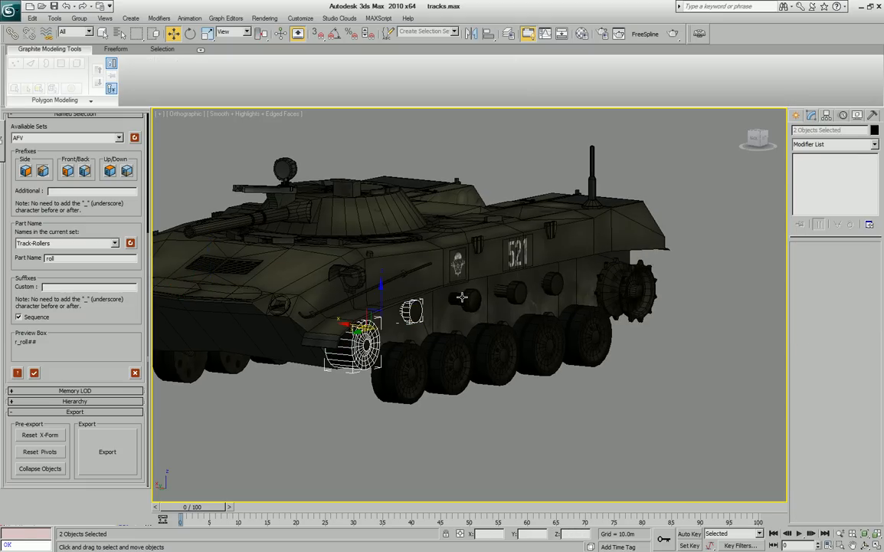
{"action": "left_click", "coordinate": [464, 298], "text": "ctrl"}
{"action": "left_click", "coordinate": [509, 291], "text": "ctrl"}
{"action": "left_click", "coordinate": [553, 283], "text": "ctrl"}
{"action": "left_click", "coordinate": [607, 289], "text": "ctrl"}
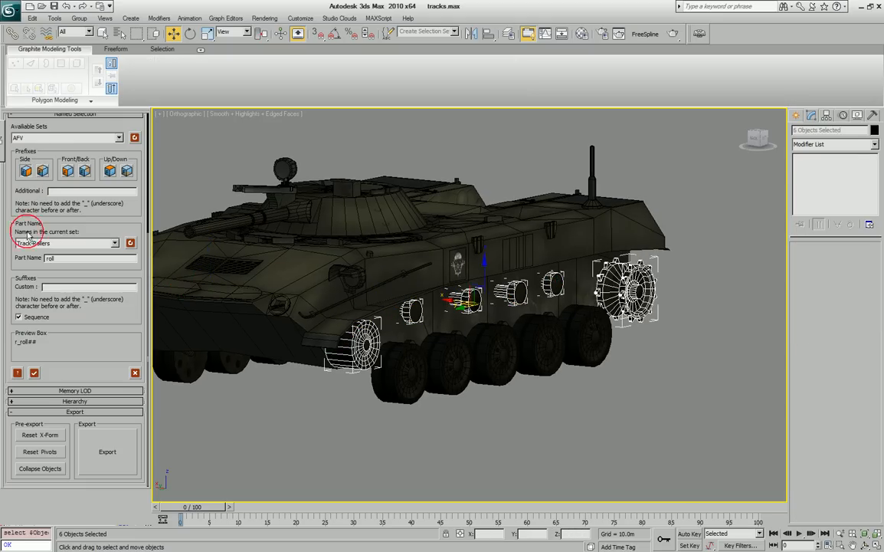
{"action": "left_click", "coordinate": [18, 373]}
- Select the five left suspension arms and apply the custom part name strut with the left-side prefix and sequence numbering
{"action": "mouse_move", "coordinate": [433, 436]}
{"action": "middle_mouse_down", "text": "alt"}
{"action": "mouse_move", "coordinate": [592, 428]}
{"action": "mouse_move", "coordinate": [566, 452]}
{"action": "mouse_move", "coordinate": [573, 466]}
{"action": "mouse_move", "coordinate": [545, 453]}
{"action": "mouse_move", "coordinate": [512, 472]}
{"action": "mouse_move", "coordinate": [447, 427]}
{"action": "middle_mouse_up", "text": "alt"}
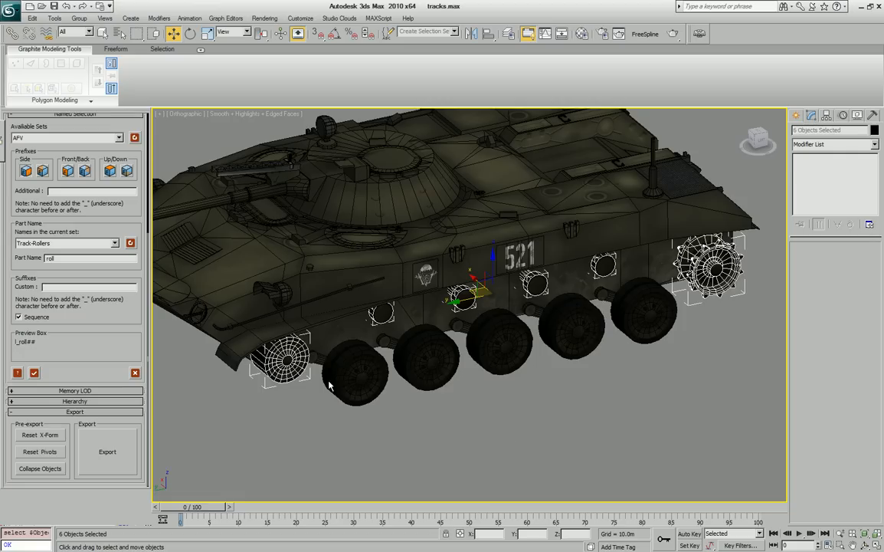
{"action": "left_click", "coordinate": [317, 360]}
{"action": "left_click", "coordinate": [389, 340], "text": "ctrl"}
{"action": "left_click", "coordinate": [465, 327], "text": "ctrl"}
{"action": "left_click", "coordinate": [531, 309], "text": "ctrl"}
{"action": "left_click", "coordinate": [601, 294], "text": "ctrl"}
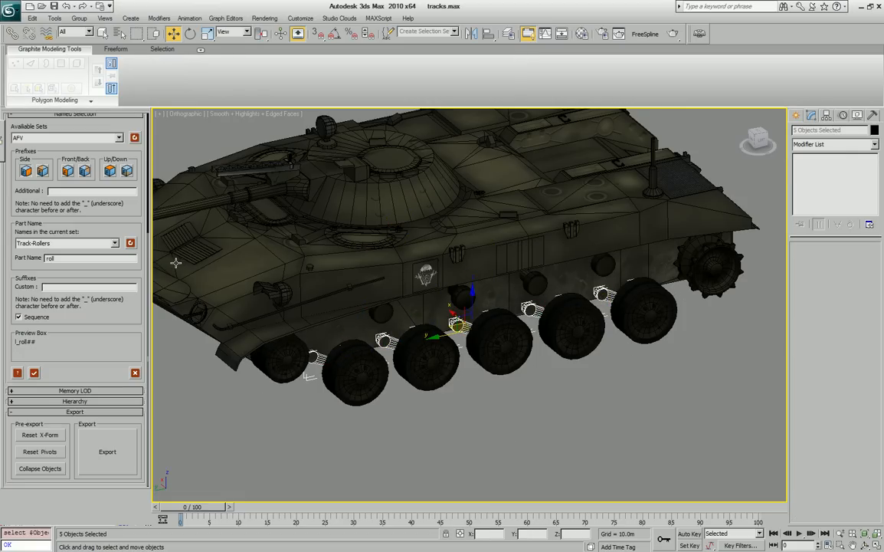
{"action": "left_click", "coordinate": [32, 257]}
{"action": "left_click", "coordinate": [18, 373]}
{"action": "left_click", "coordinate": [36, 374]}
- Select the five right suspension arms and apply the sequenced strut name to them with the right-side prefix
{"action": "middle_click_drag", "start_coordinate": [342, 383], "coordinate": [605, 392]}
{"action": "left_click", "coordinate": [598, 393]}
{"action": "left_click", "coordinate": [521, 383], "text": "ctrl"}
{"action": "left_click", "coordinate": [444, 375], "text": "ctrl"}
{"action": "left_click", "coordinate": [367, 364], "text": "ctrl"}
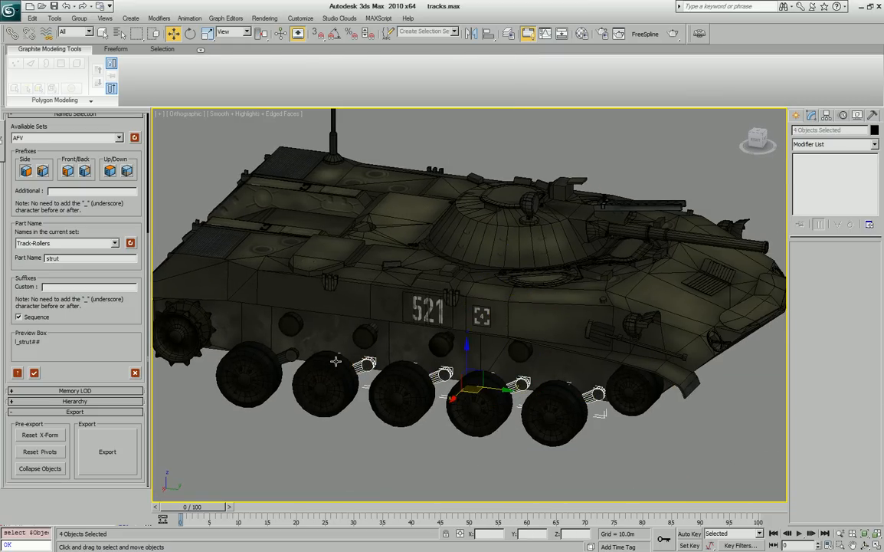
{"action": "left_click", "coordinate": [288, 354], "text": "ctrl"}
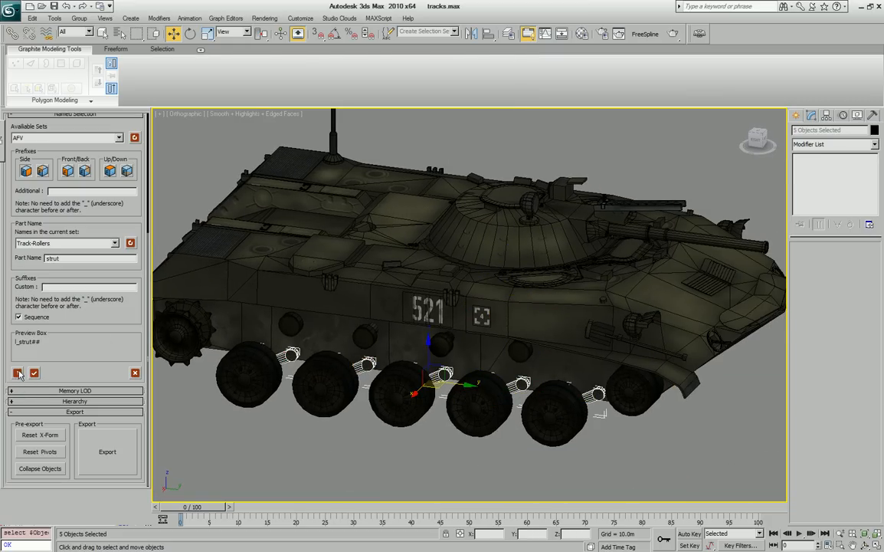
{"action": "left_click", "coordinate": [42, 170]}
{"action": "left_click", "coordinate": [40, 374]}
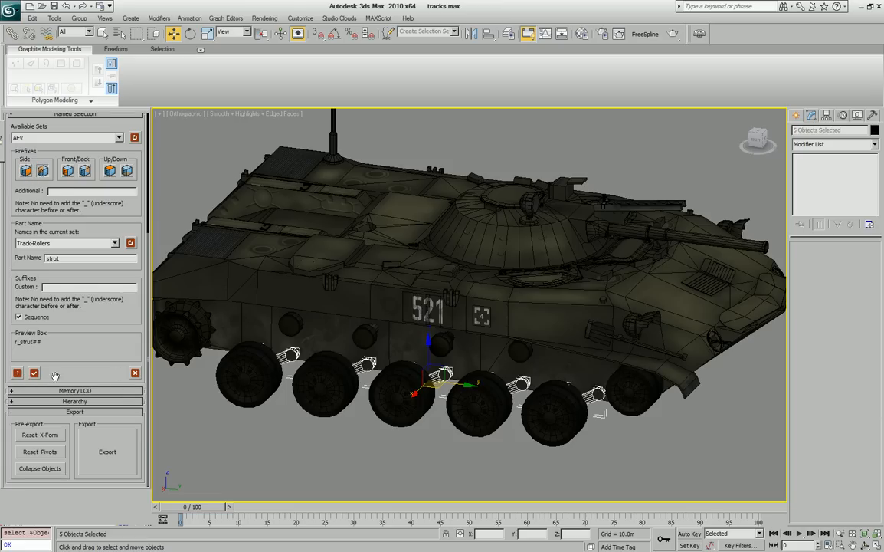
- Check the names given to the front left wheels, select across the whole vehicle, and clear the selection
{"action": "scroll", "coordinate": [456, 491], "scroll_direction": "down", "scroll_amount": 6}
{"action": "middle_click_drag", "start_coordinate": [450, 479], "coordinate": [444, 430], "text": "alt"}
{"action": "scroll", "coordinate": [502, 426], "scroll_direction": "up", "scroll_amount": 3}
{"action": "middle_click_drag", "start_coordinate": [515, 424], "coordinate": [403, 396]}
{"action": "left_click", "coordinate": [386, 411]}
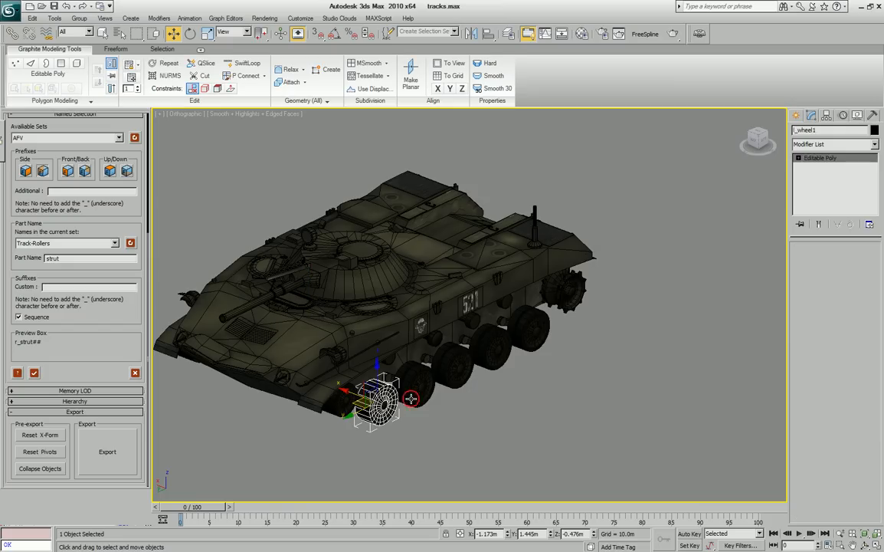
{"action": "middle_click_drag", "start_coordinate": [515, 426], "coordinate": [528, 411]}
{"action": "scroll", "coordinate": [529, 410], "scroll_direction": "down", "scroll_amount": 4}
{"action": "left_click_drag", "start_coordinate": [560, 433], "coordinate": [252, 175]}
{"action": "middle_click_drag", "start_coordinate": [462, 360], "coordinate": [459, 373]}
{"action": "left_click", "coordinate": [530, 404]}
{"action": "mouse_move", "coordinate": [547, 398]}
{"action": "middle_mouse_down"}
{"action": "mouse_move", "coordinate": [545, 429]}
{"action": "mouse_move", "coordinate": [582, 361]}
{"action": "mouse_move", "coordinate": [555, 401]}
{"action": "middle_mouse_up"}
{"action": "scroll", "coordinate": [544, 430], "scroll_direction": "up", "scroll_amount": 4}
{"action": "scroll", "coordinate": [543, 429], "scroll_direction": "down", "scroll_amount": 2}
{"action": "scroll", "coordinate": [582, 406], "scroll_direction": "up", "scroll_amount": 4}
{"action": "scroll", "coordinate": [630, 414], "scroll_direction": "down", "scroll_amount": 3}
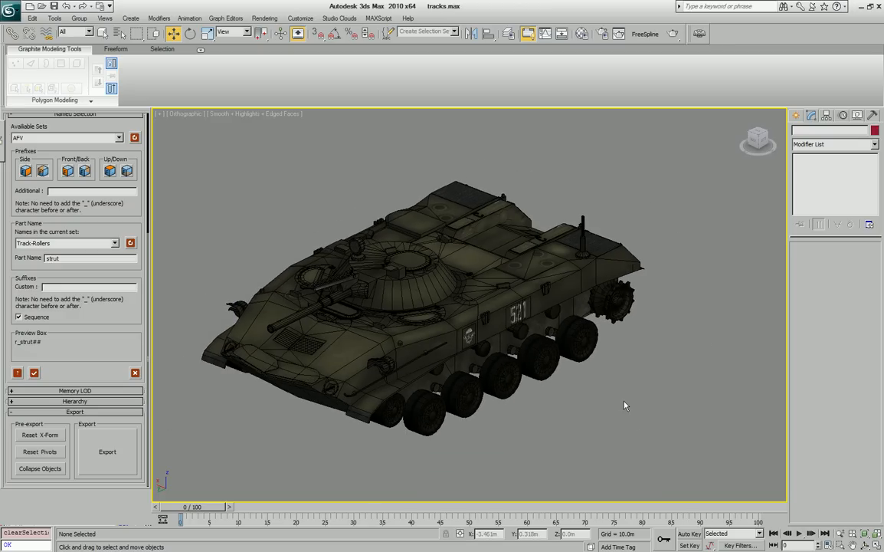